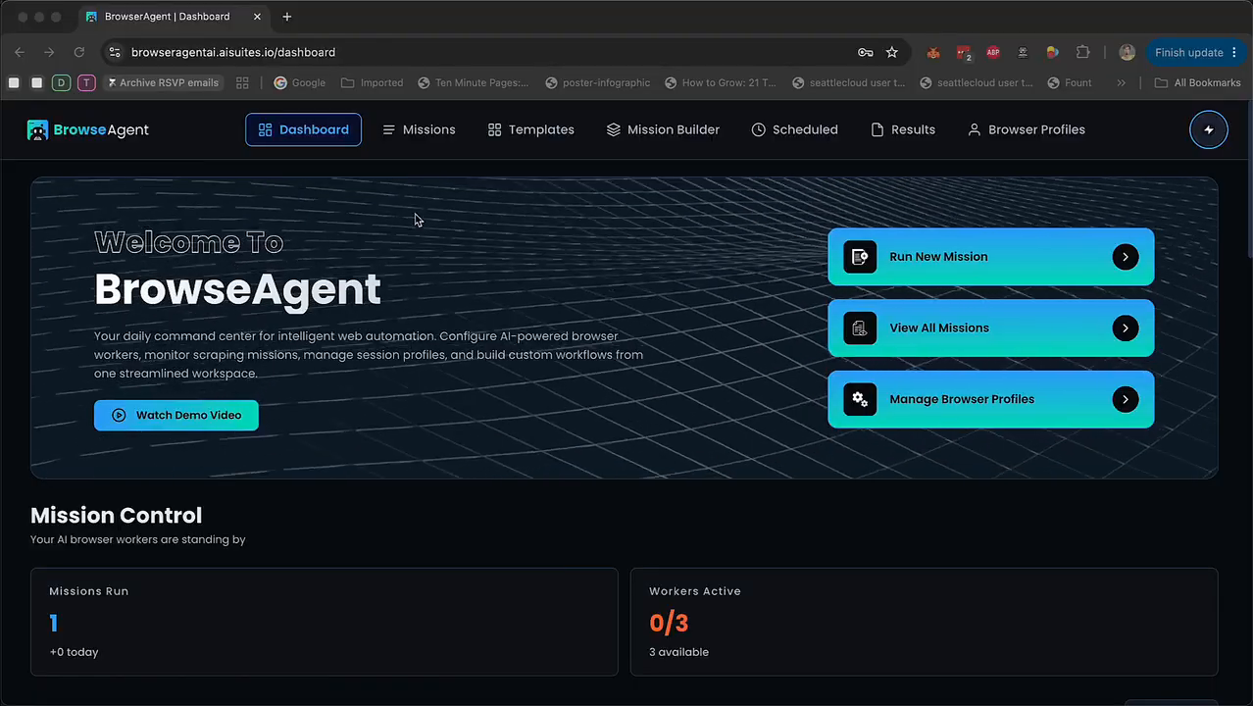
{"action": "left_click", "coordinate": [596, 245]}
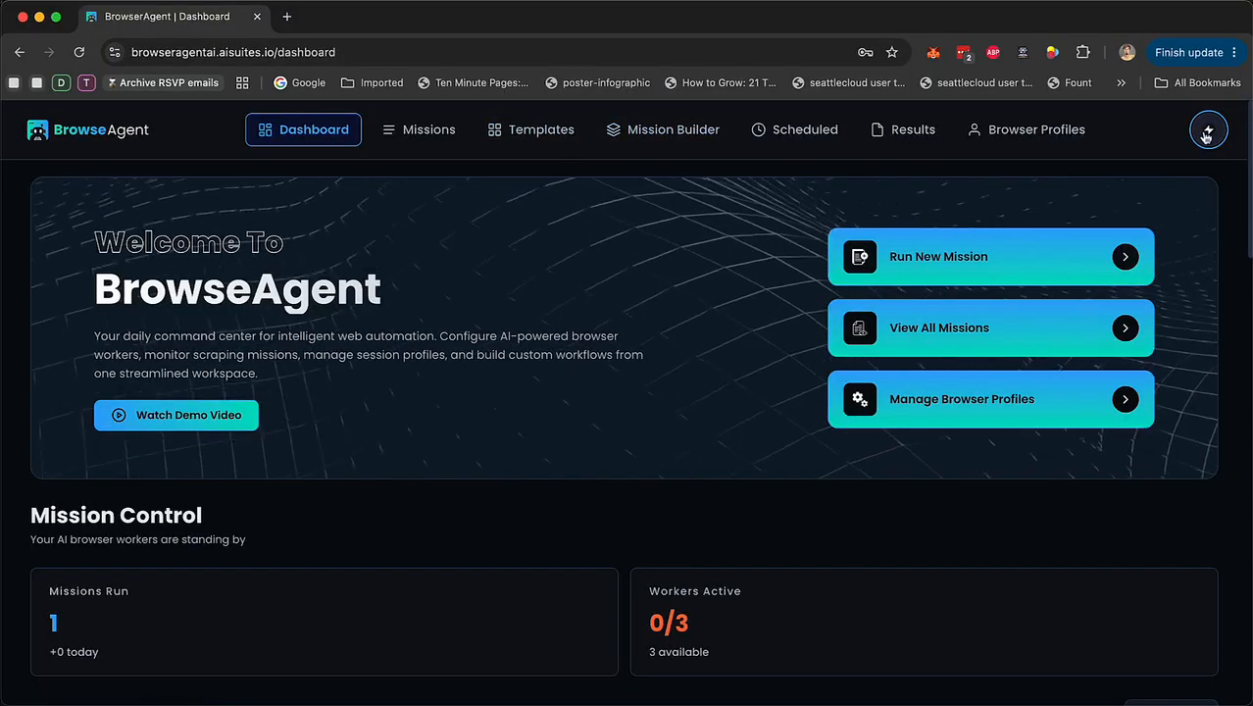
{"action": "right_click", "coordinate": [723, 357]}
{"action": "left_click", "coordinate": [450, 469]}
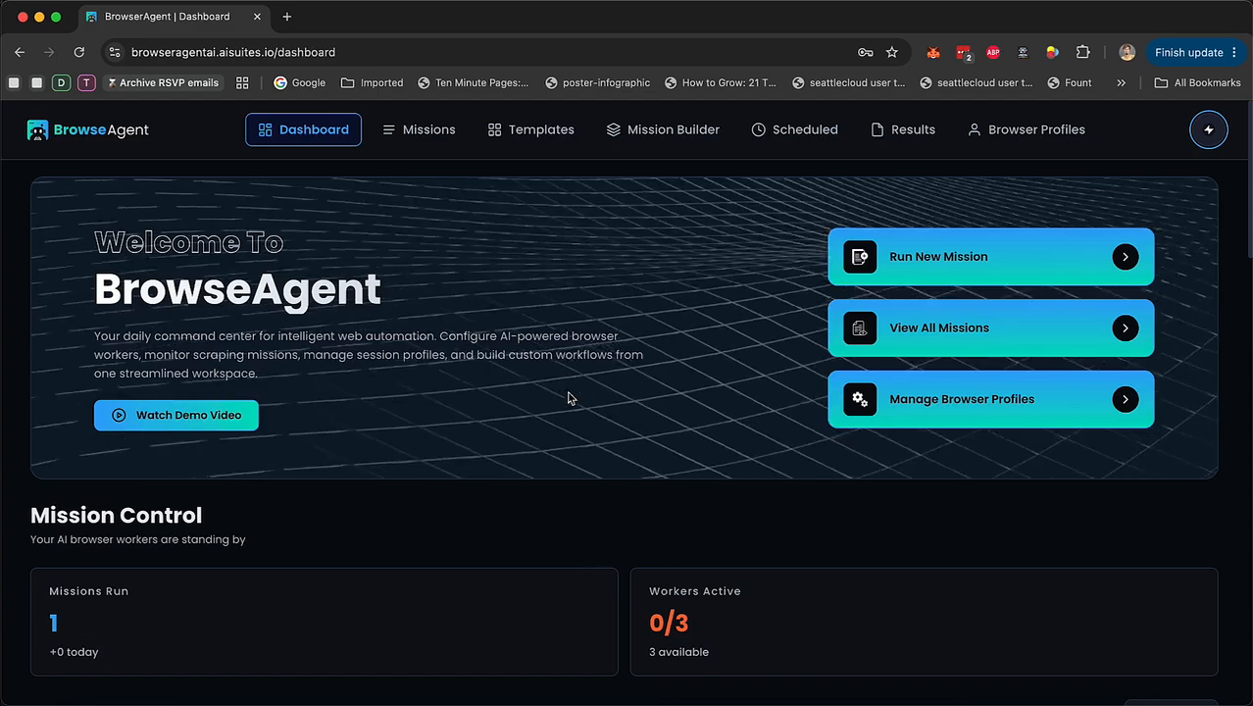
Browse the pre-built mission templates on the first page and on page 3.
{"action": "left_click", "coordinate": [537, 145]}
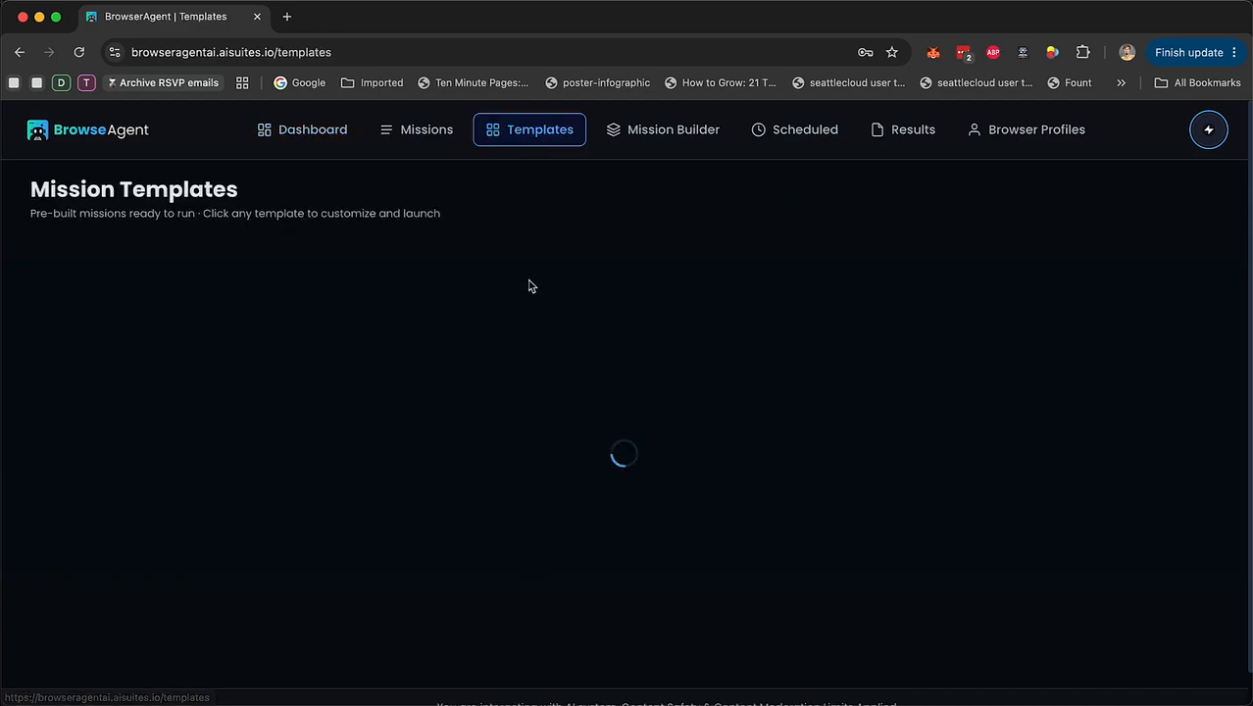
{"action": "scroll", "coordinate": [529, 285], "scroll_direction": "down", "scroll_amount": 3}
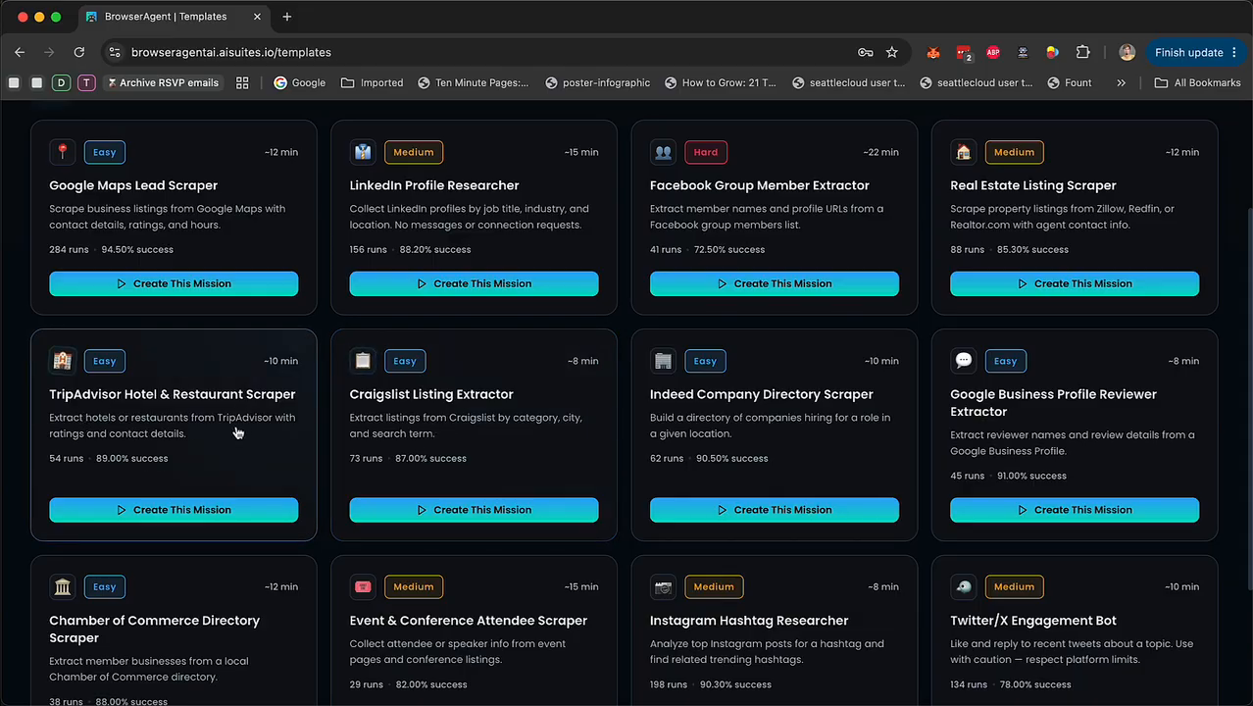
{"action": "scroll", "coordinate": [235, 431], "scroll_direction": "down", "scroll_amount": 3}
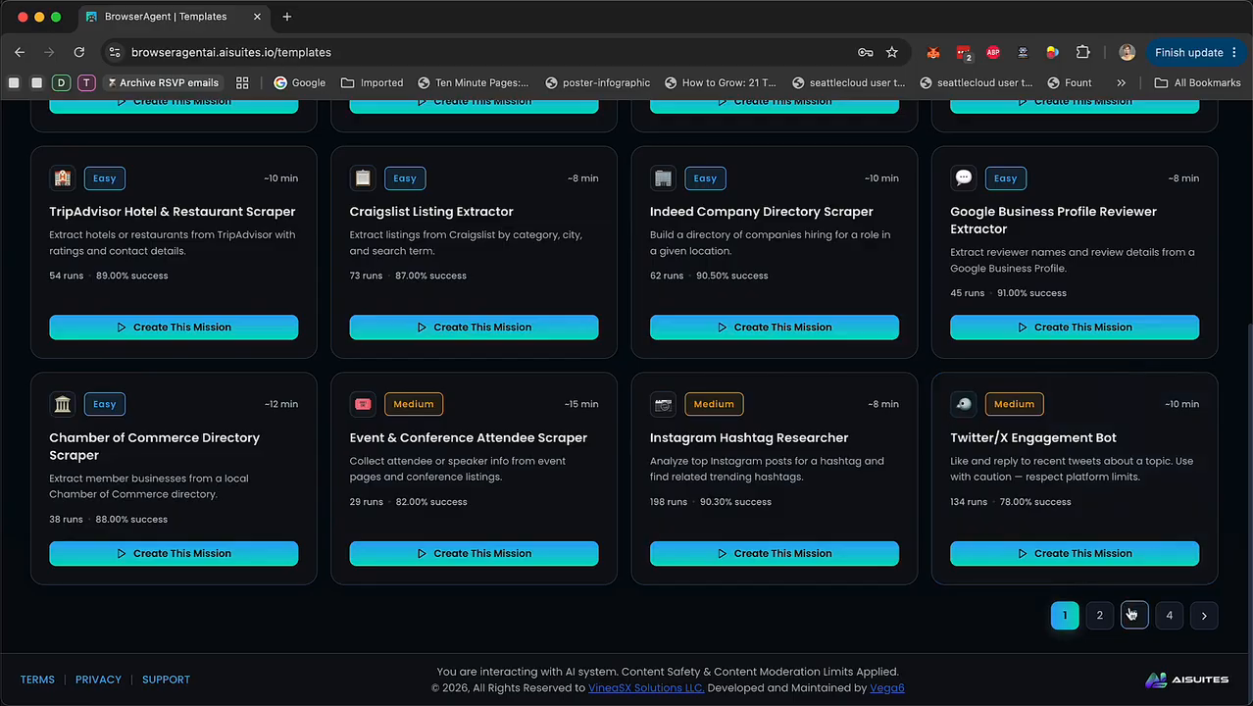
{"action": "left_click", "coordinate": [1131, 613]}
{"action": "scroll", "coordinate": [429, 475], "scroll_direction": "up", "scroll_amount": 1}
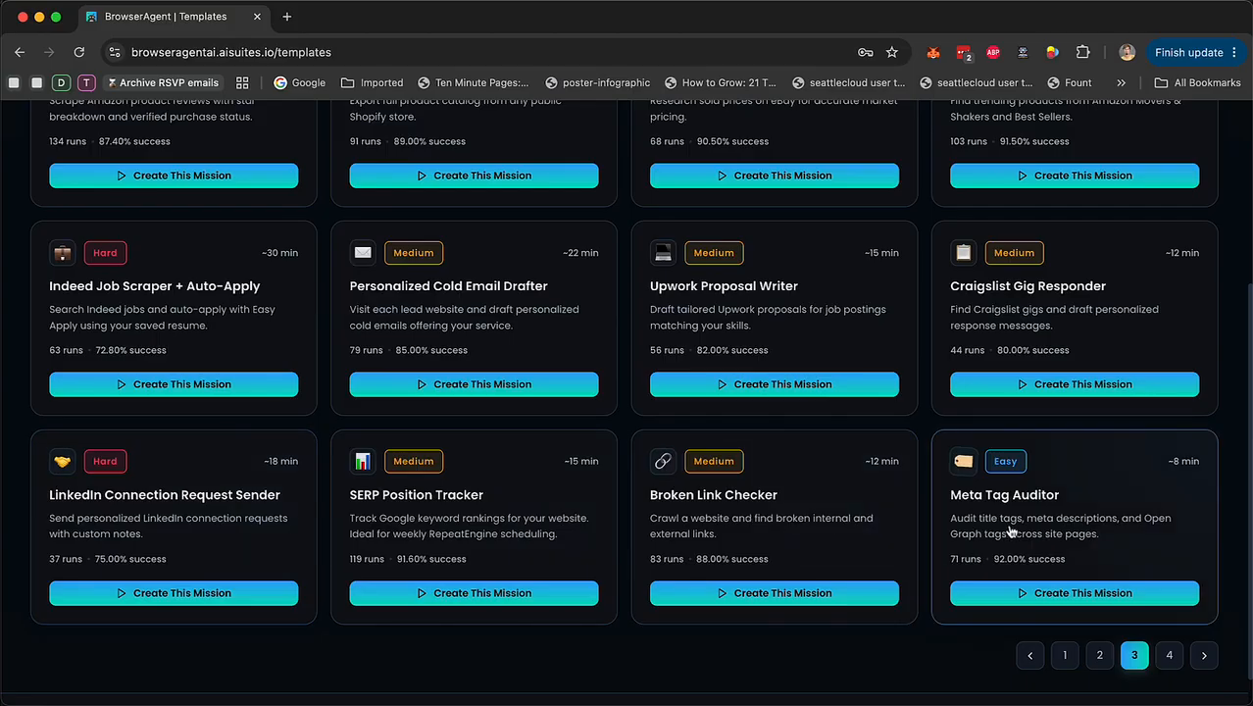
{"action": "scroll", "coordinate": [775, 502], "scroll_direction": "up", "scroll_amount": 5}
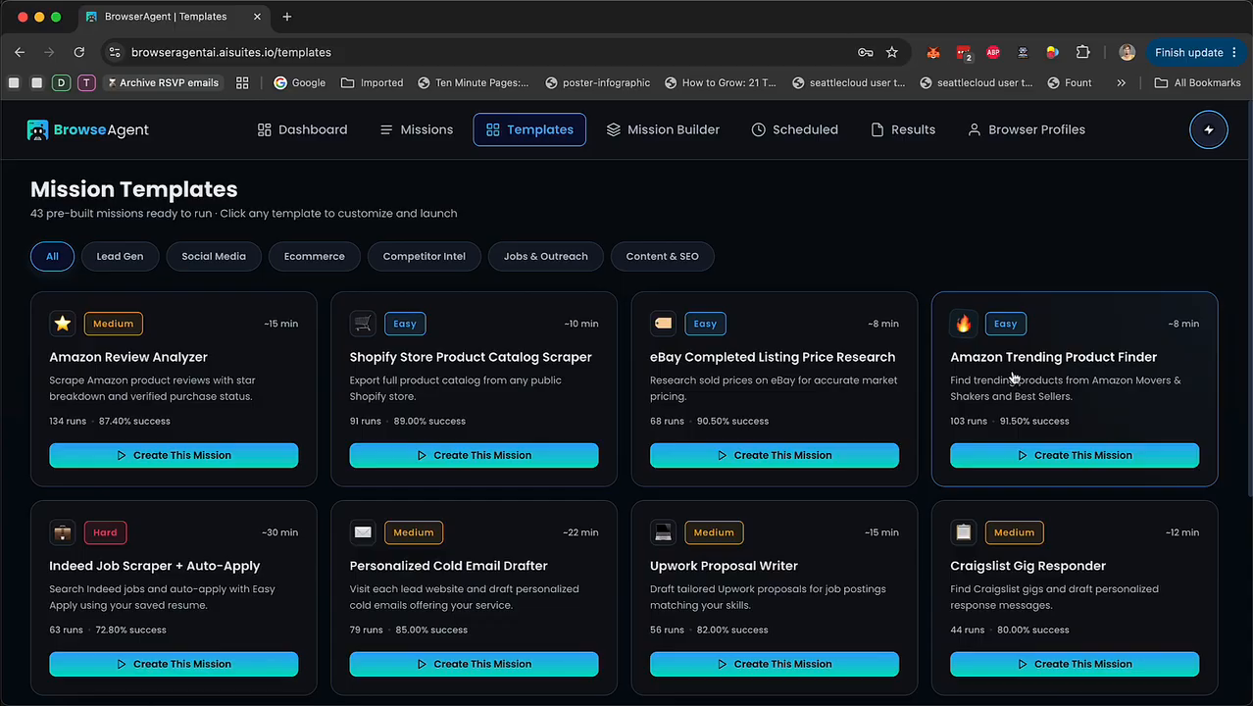
Look over the dashboard and the list of all missions.
{"action": "left_click", "coordinate": [297, 150]}
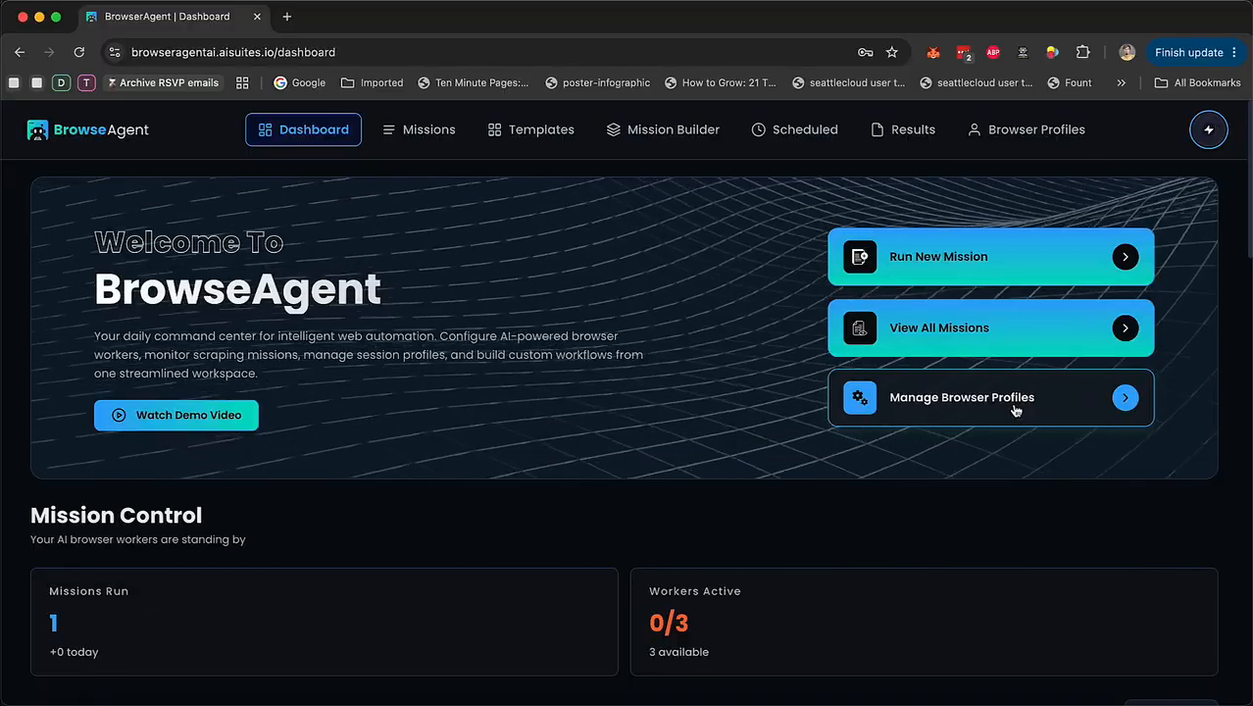
{"action": "left_click", "coordinate": [432, 133]}
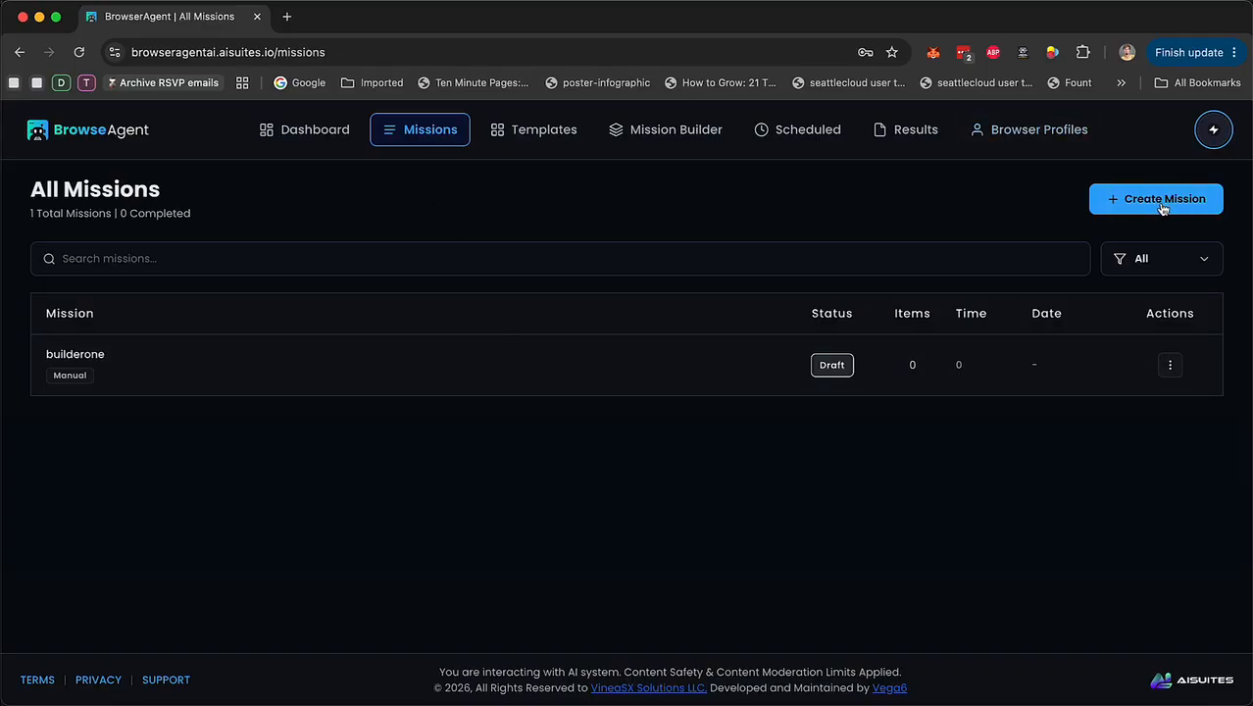
Start a new mission from the Google Maps Lead Scraper template.
{"action": "left_click", "coordinate": [535, 139]}
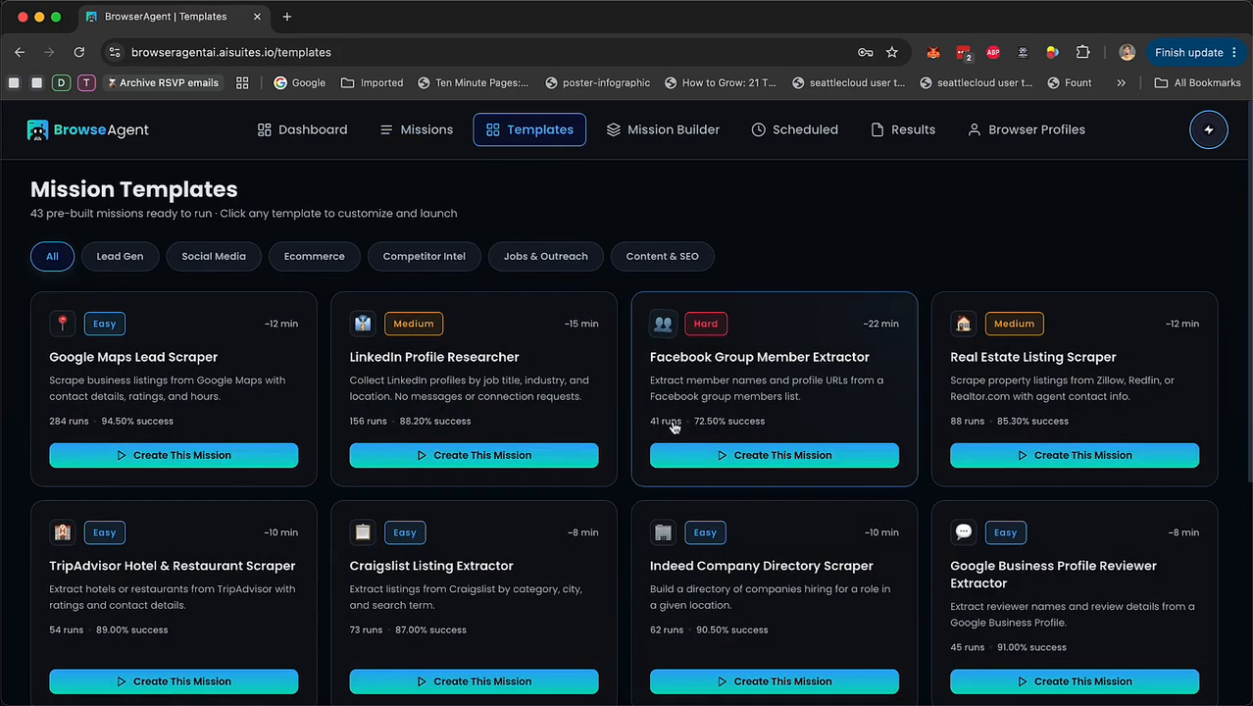
{"action": "scroll", "coordinate": [674, 427], "scroll_direction": "down", "scroll_amount": 5}
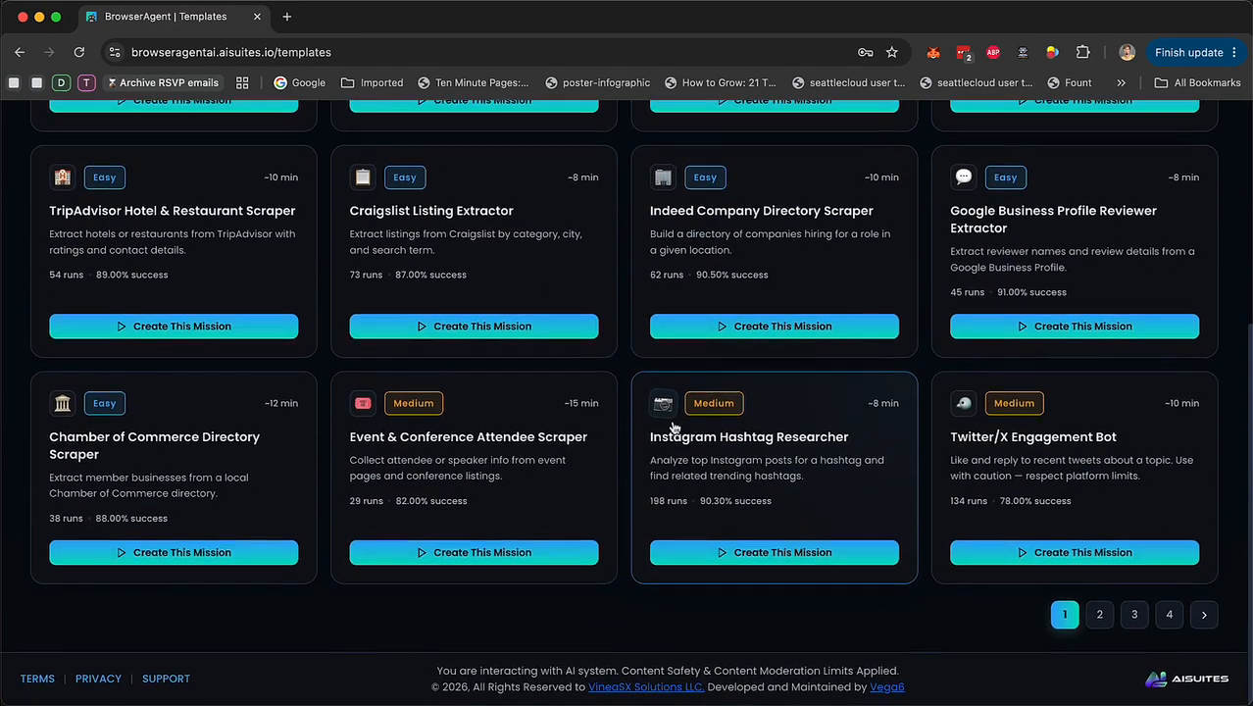
{"action": "scroll", "coordinate": [674, 427], "scroll_direction": "up", "scroll_amount": 5}
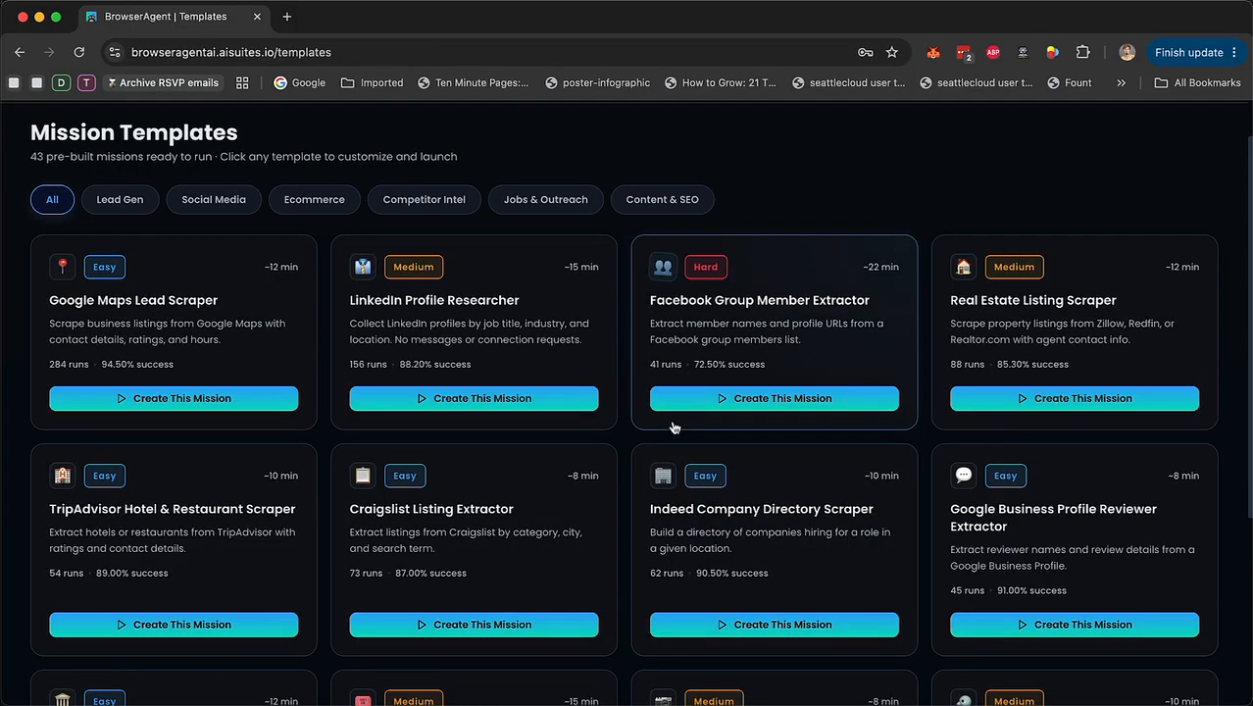
{"action": "scroll", "coordinate": [519, 333], "scroll_direction": "up", "scroll_amount": 1}
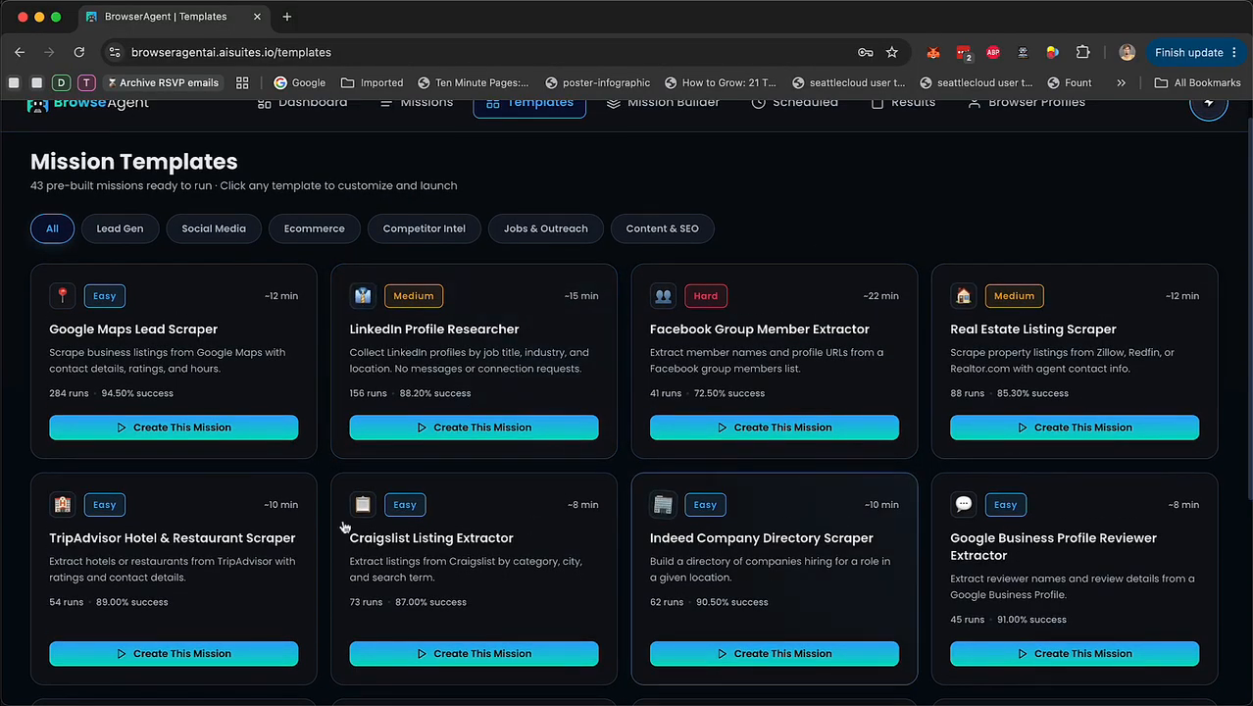
{"action": "left_click", "coordinate": [151, 365]}
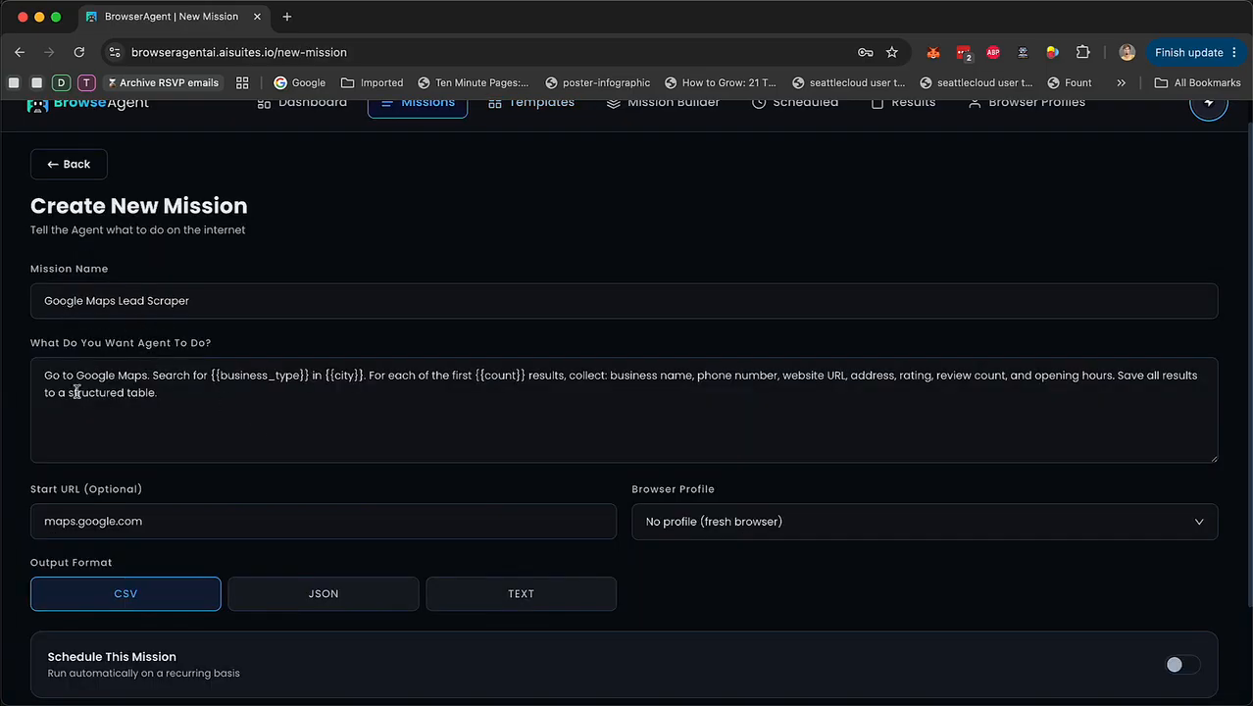
Replace the placeholders in the task description with "roofers" as business type, "orlando" as city and 10 as result count.
{"action": "left_click_drag", "start_coordinate": [211, 376], "coordinate": [307, 374]}
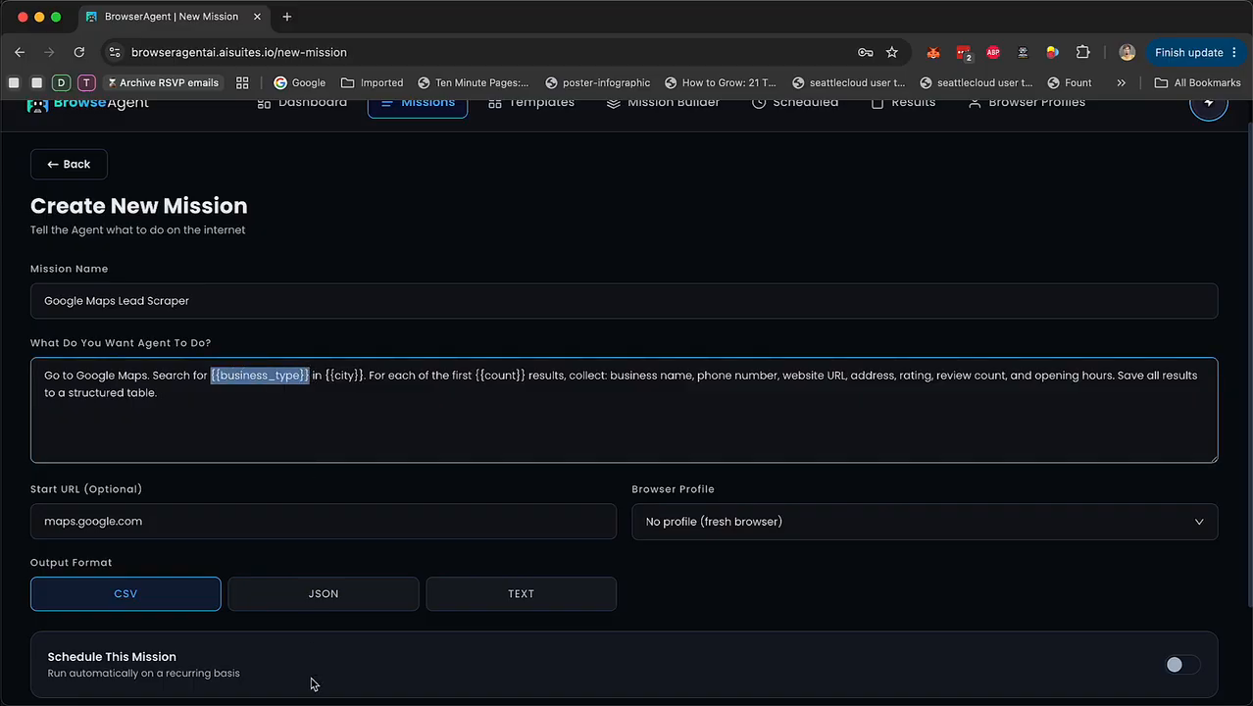
{"action": "type", "text": "roofers"}
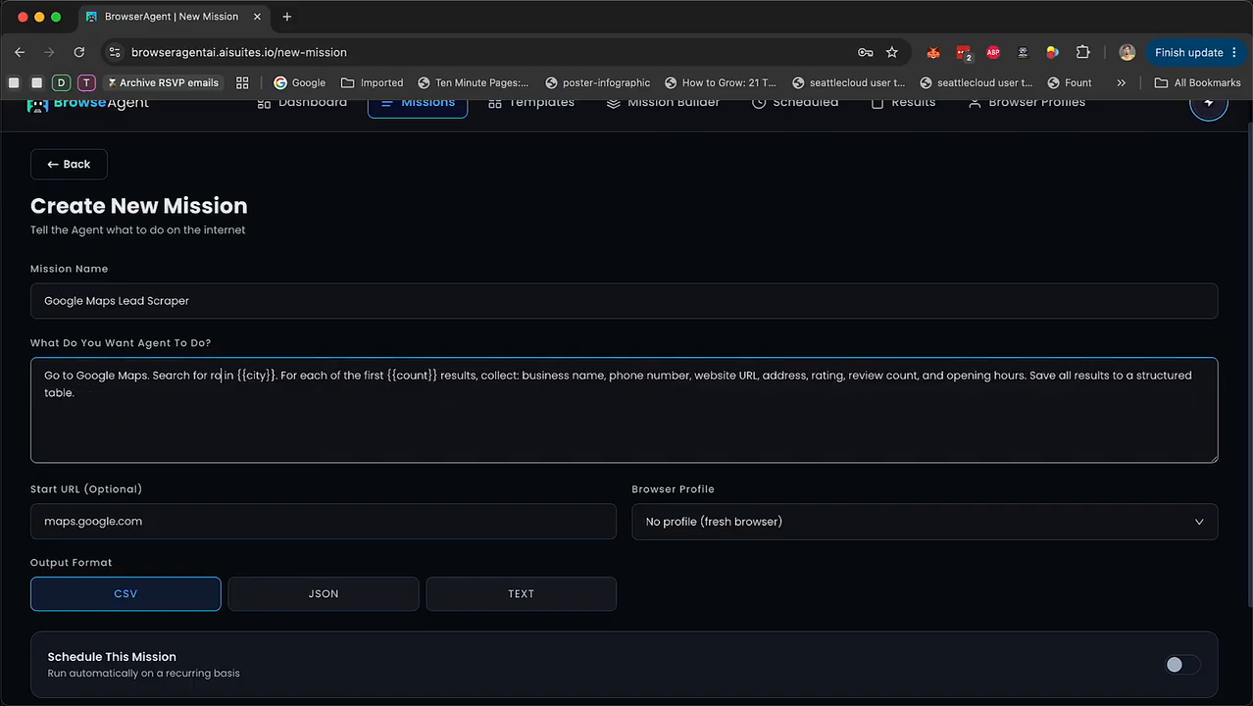
{"action": "left_click_drag", "start_coordinate": [301, 376], "coordinate": [265, 376]}
{"action": "type", "text": "orlando"}
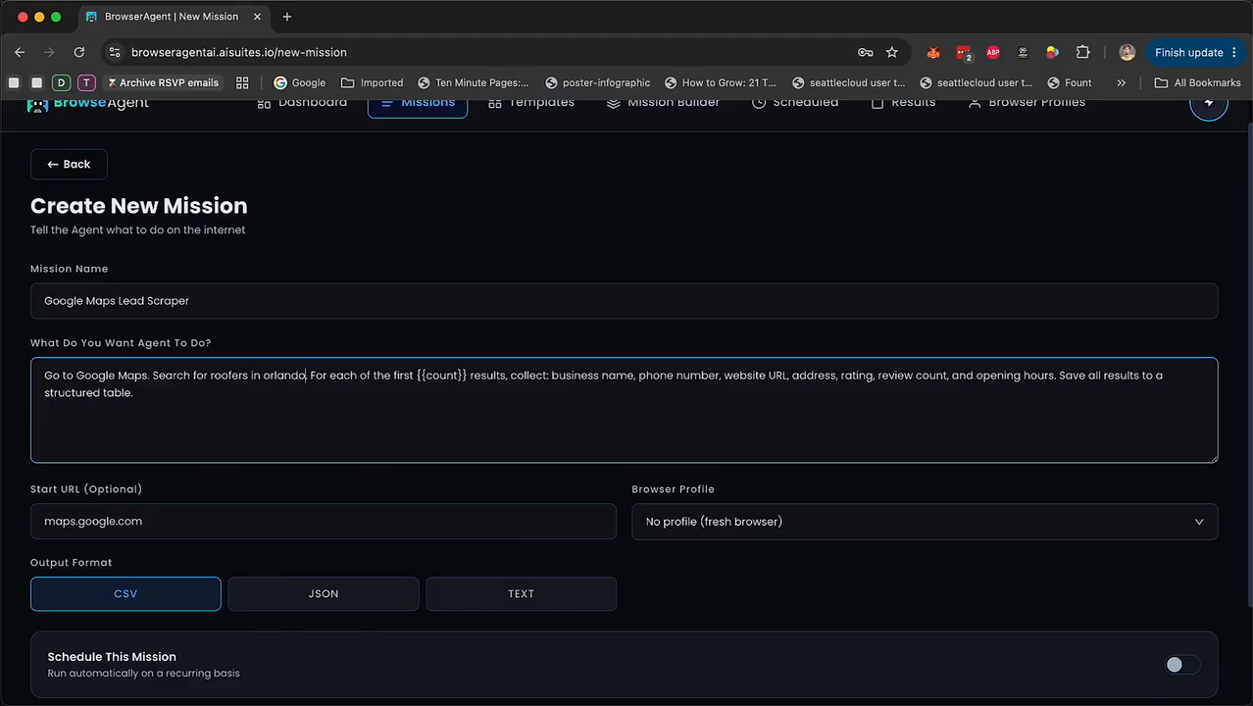
{"action": "left_click_drag", "start_coordinate": [468, 375], "coordinate": [430, 379]}
{"action": "key", "text": "BackSpace"}
{"action": "key", "text": "BackSpace"}
{"action": "key", "text": "BackSpace"}
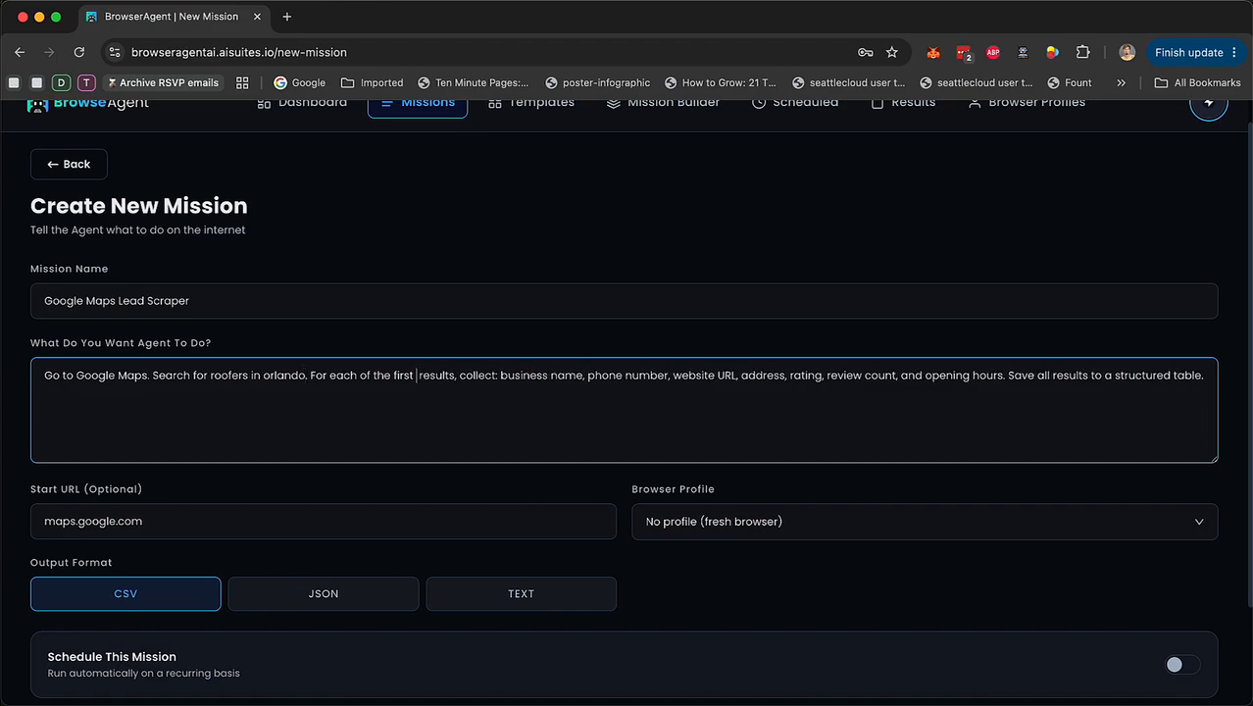
{"action": "type", "text": "10"}
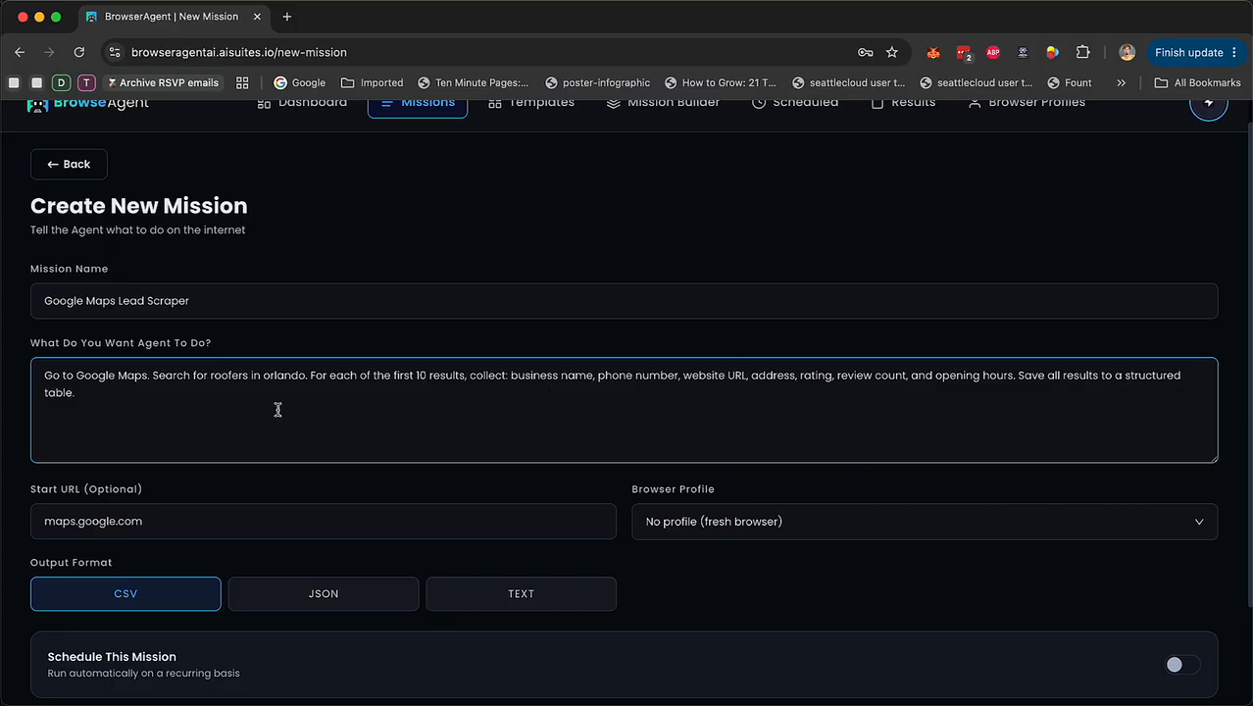
Check the browser profile choices for the mission, keeping No profile (fresh browser).
{"action": "scroll", "coordinate": [277, 408], "scroll_direction": "down", "scroll_amount": 3}
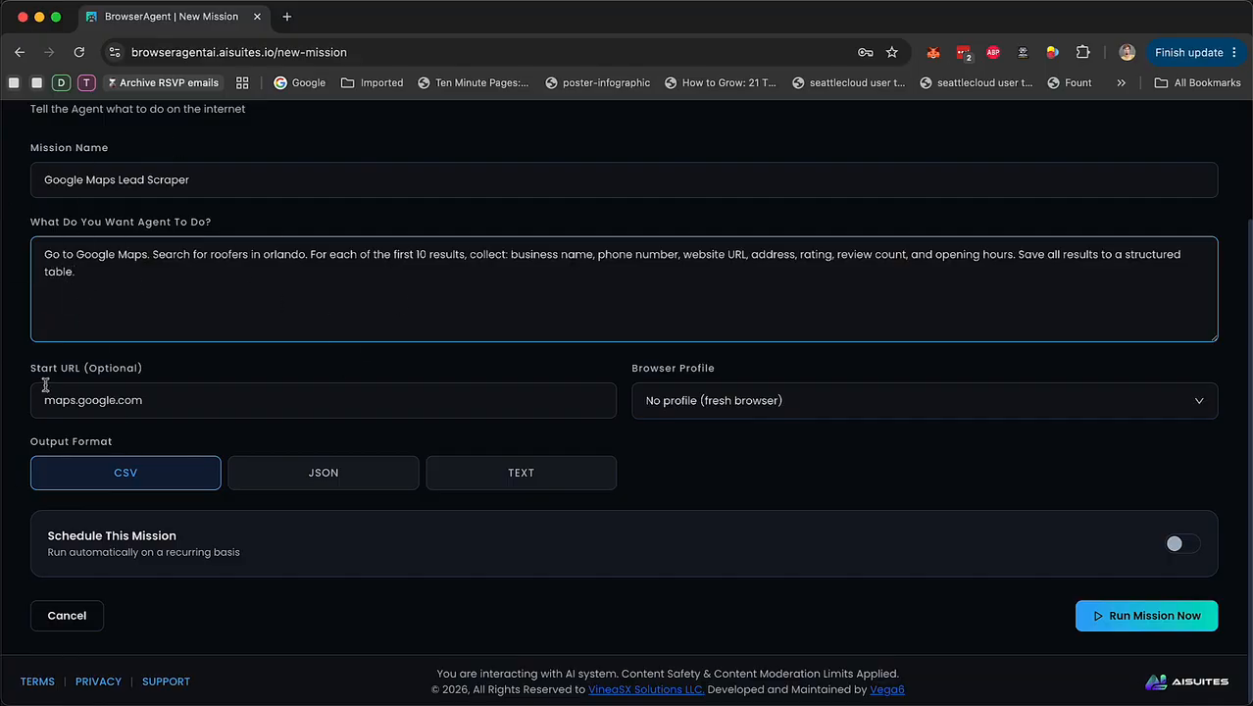
{"action": "left_click", "coordinate": [716, 405]}
{"action": "left_click", "coordinate": [699, 486]}
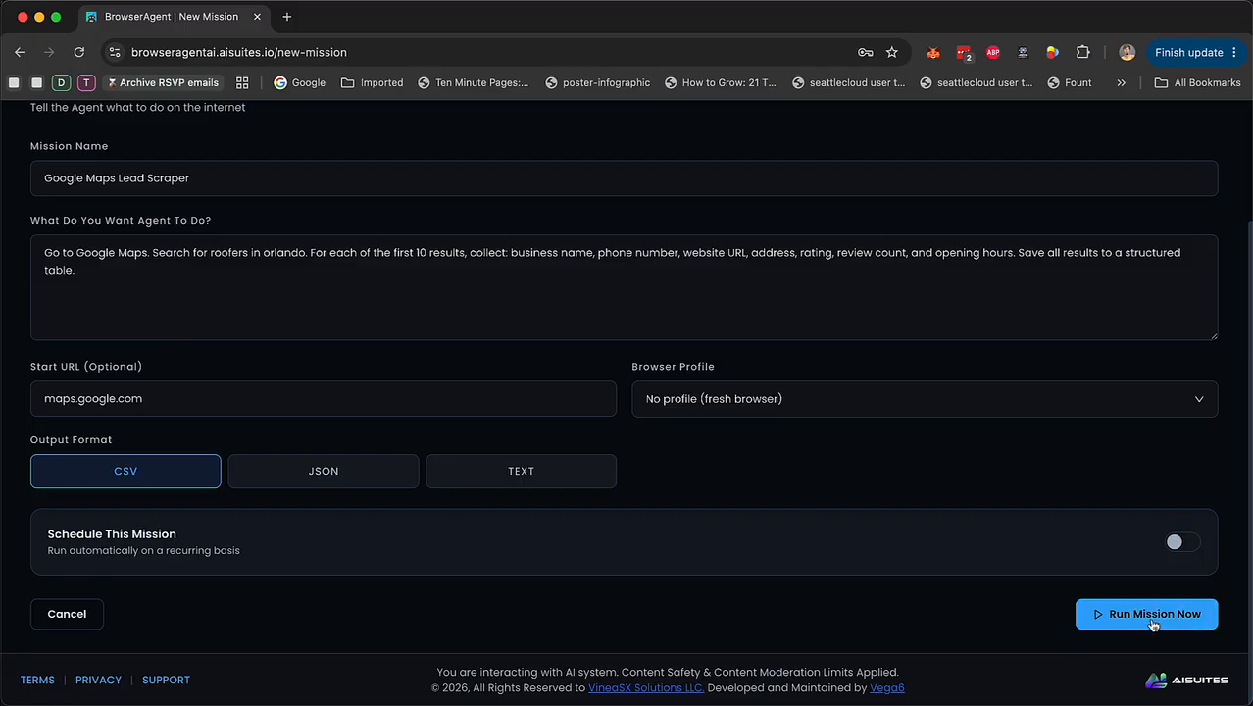
Enable scheduling temporarily to examine the mission's frequency and notification options, leaving scheduling switched off.
{"action": "left_click", "coordinate": [1183, 545]}
{"action": "scroll", "coordinate": [853, 520], "scroll_direction": "down", "scroll_amount": 2}
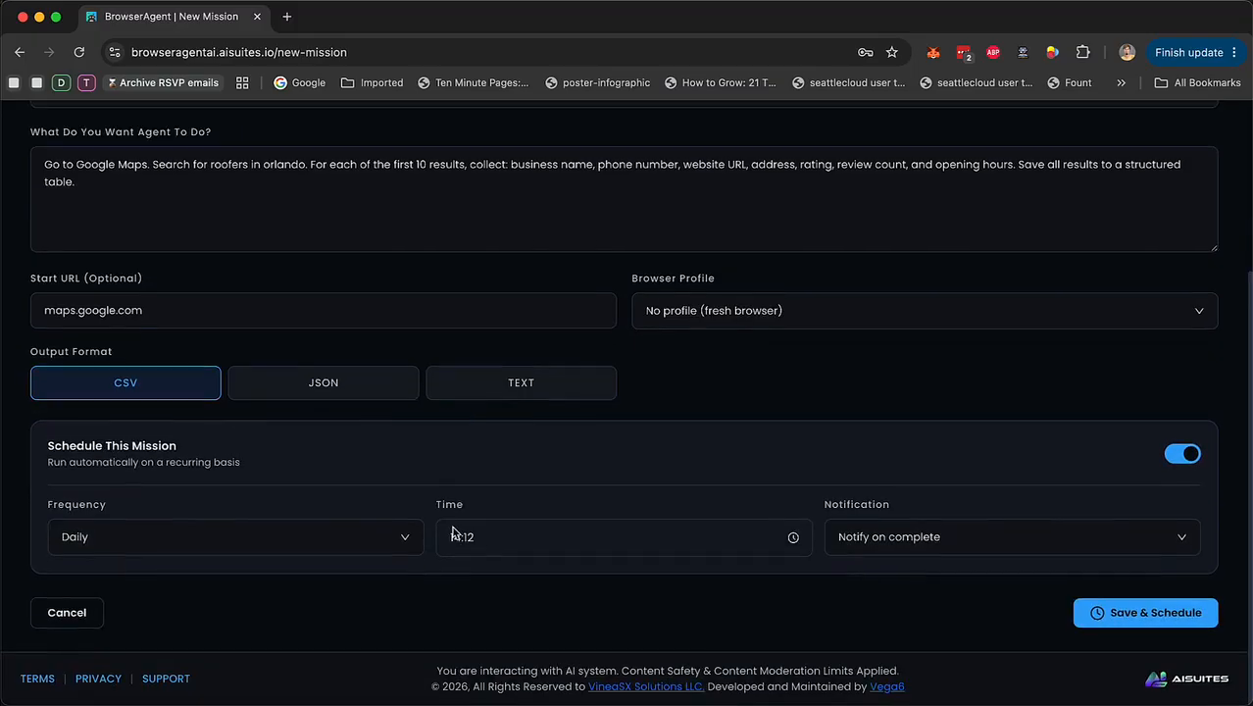
{"action": "left_click", "coordinate": [209, 539]}
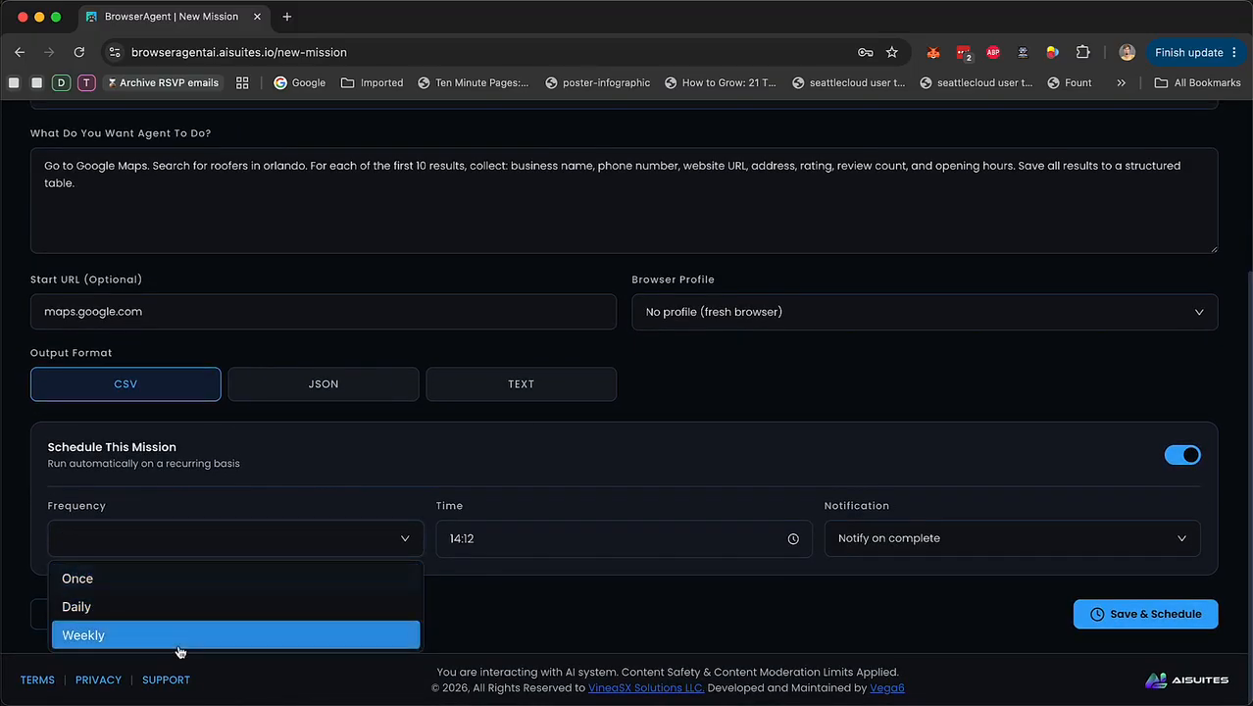
{"action": "left_click", "coordinate": [870, 541]}
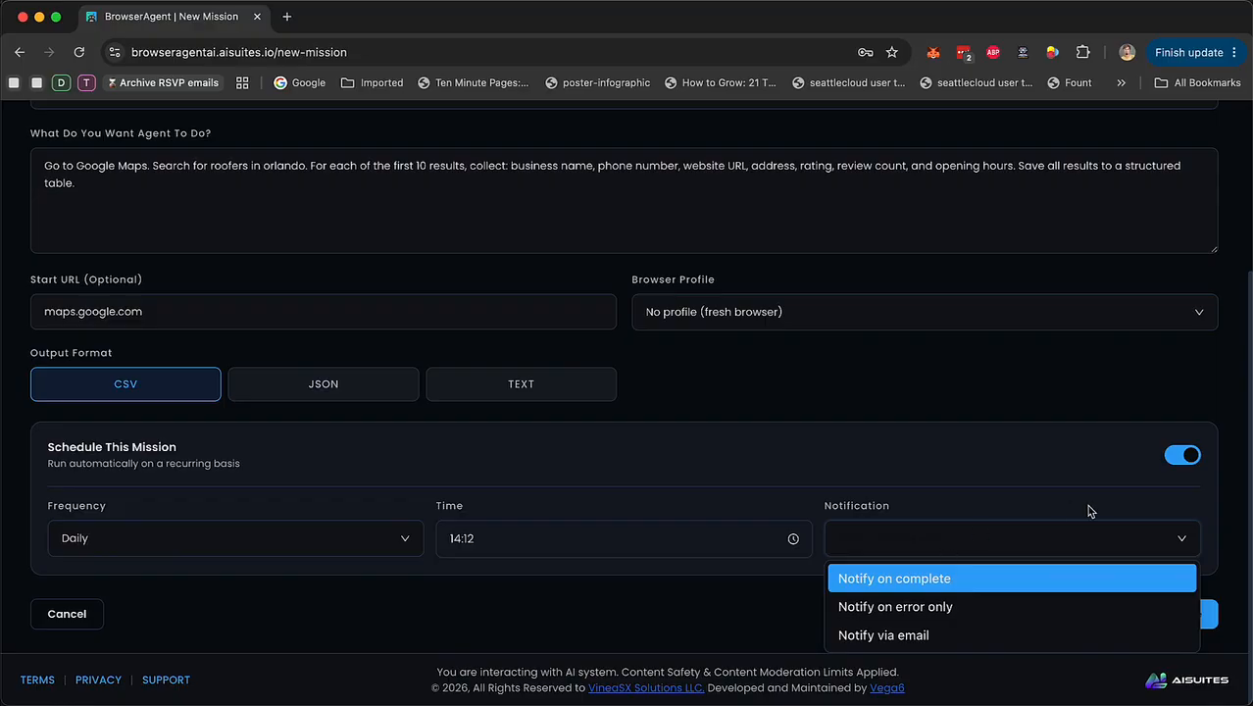
{"action": "left_click", "coordinate": [894, 578]}
{"action": "left_click", "coordinate": [1187, 456]}
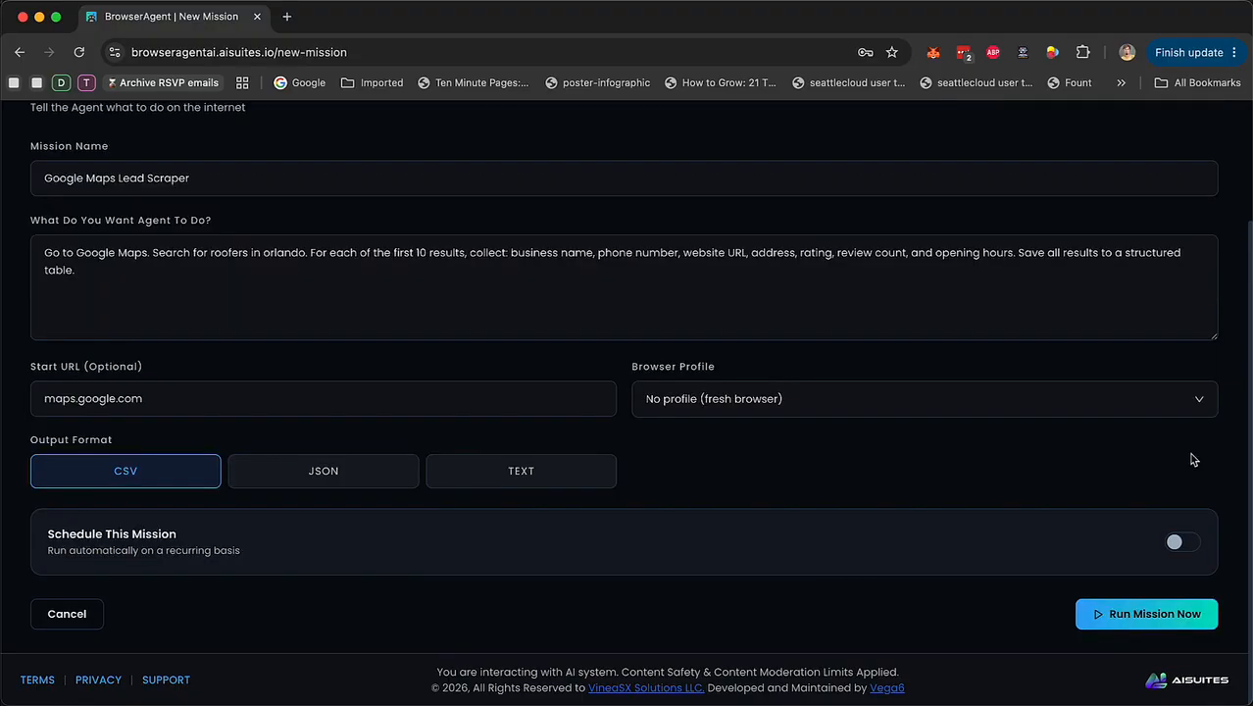
Run the Google Maps Lead Scraper mission immediately and follow its live browser feed, action log and results area.
{"action": "left_click", "coordinate": [1147, 614]}
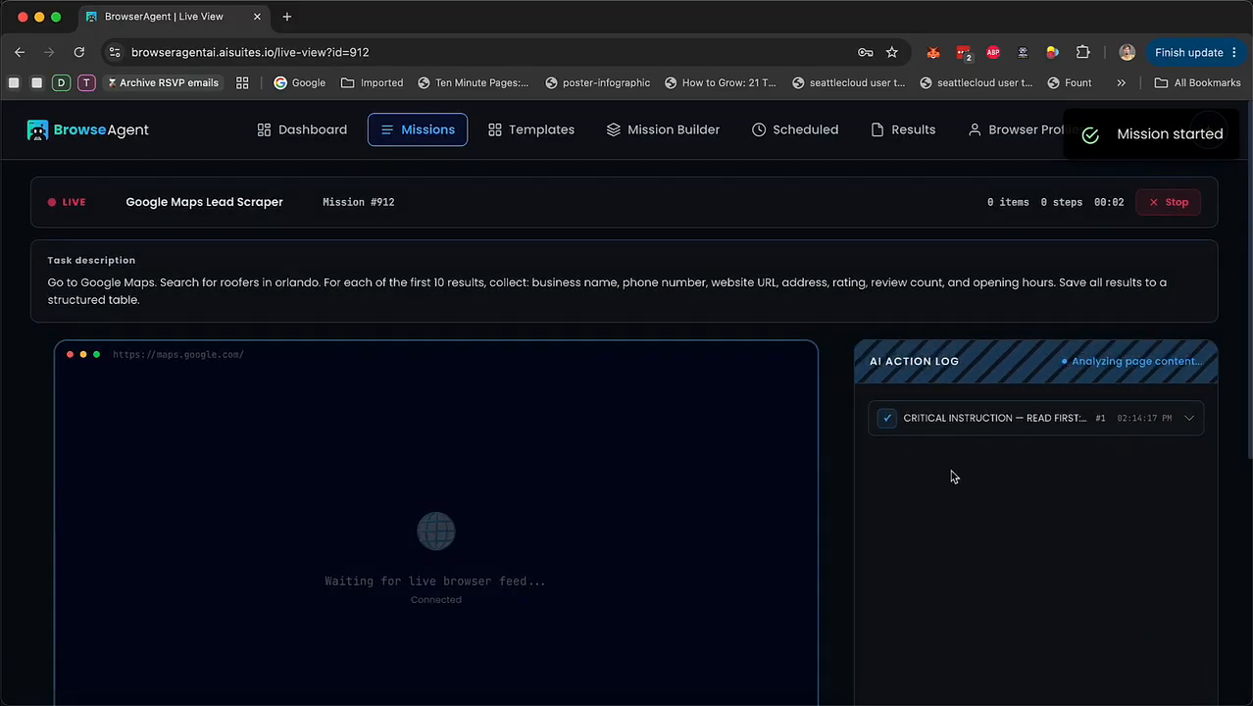
{"action": "scroll", "coordinate": [553, 497], "scroll_direction": "down", "scroll_amount": 3}
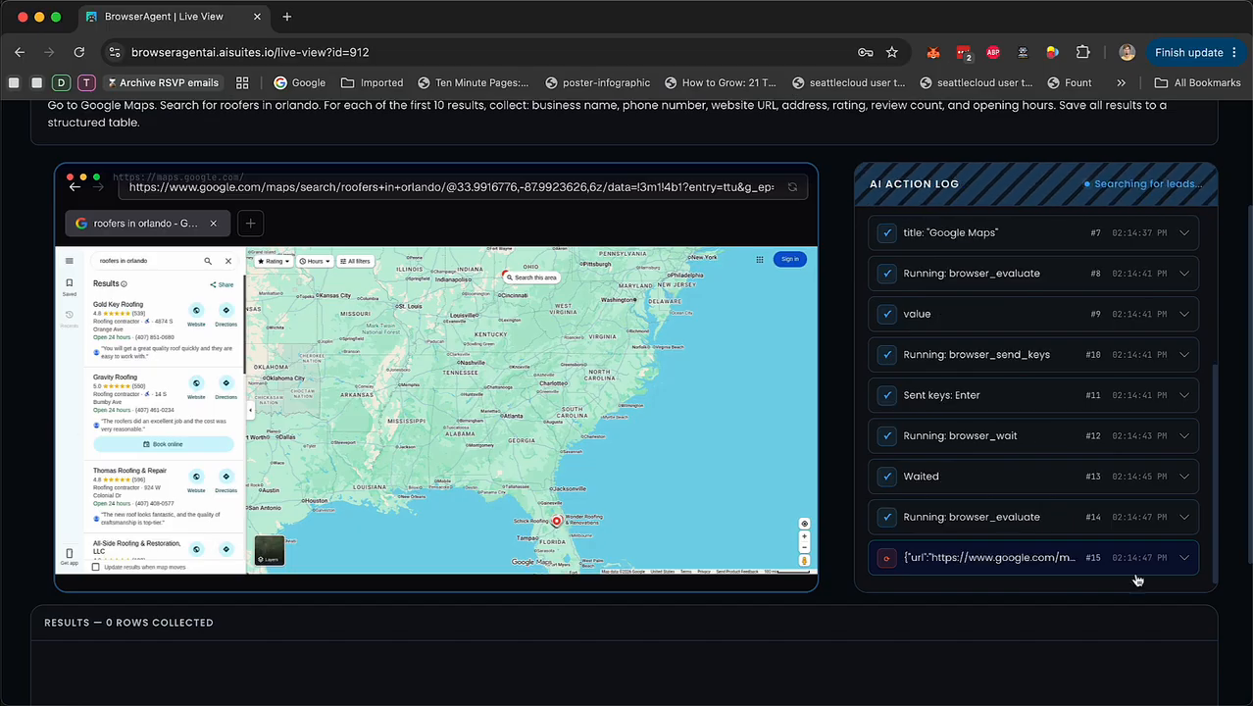
{"action": "scroll", "coordinate": [1019, 384], "scroll_direction": "down", "scroll_amount": 2}
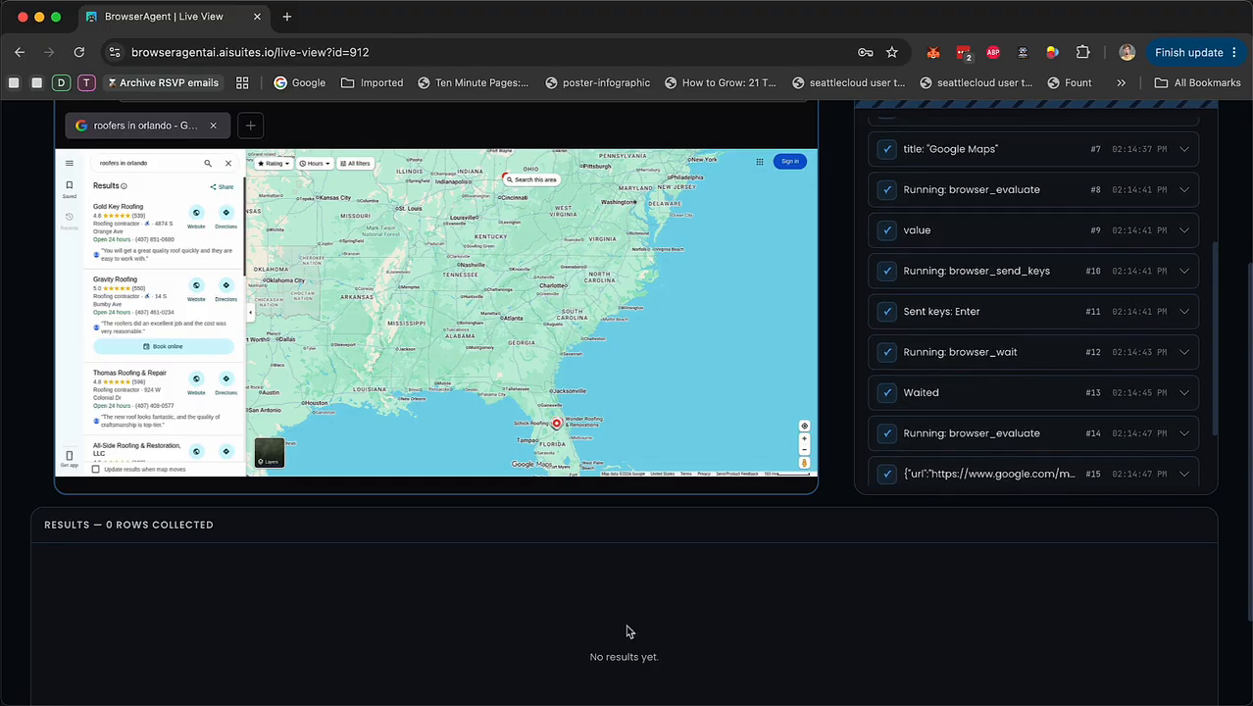
{"action": "scroll", "coordinate": [855, 416], "scroll_direction": "up", "scroll_amount": 5}
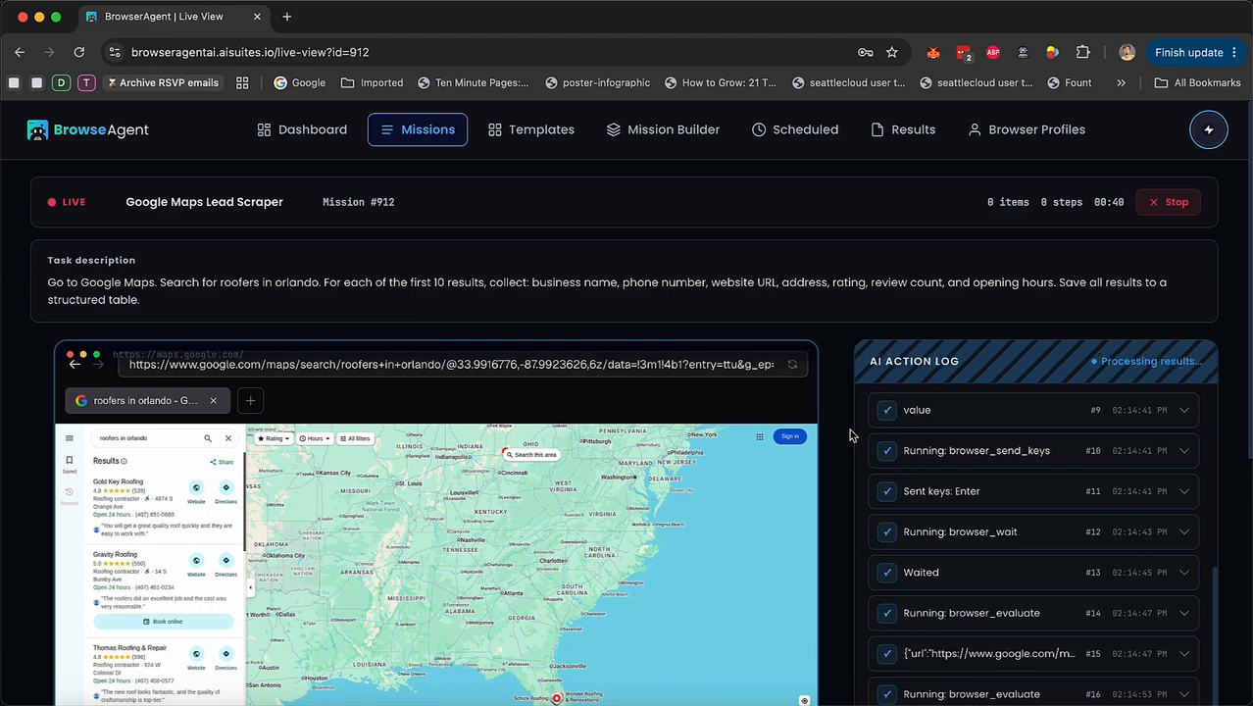
{"action": "scroll", "coordinate": [853, 435], "scroll_direction": "down", "scroll_amount": 2}
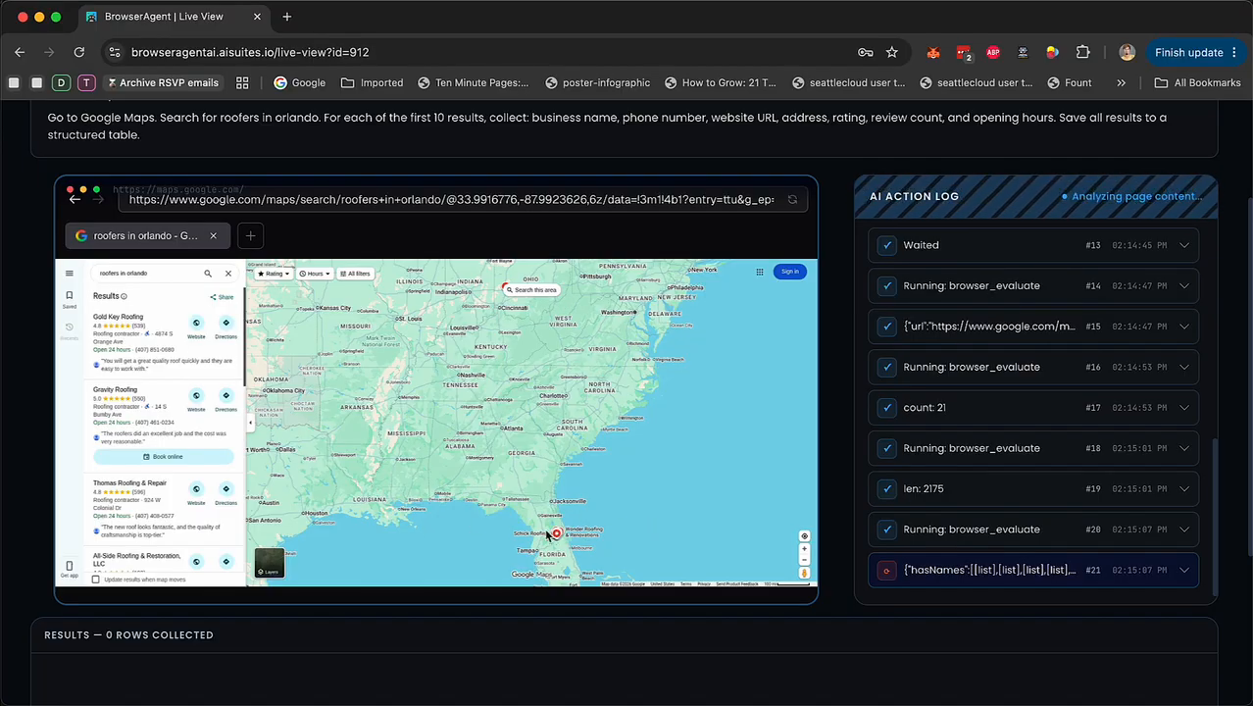
{"action": "mouse_move", "coordinate": [560, 536]}
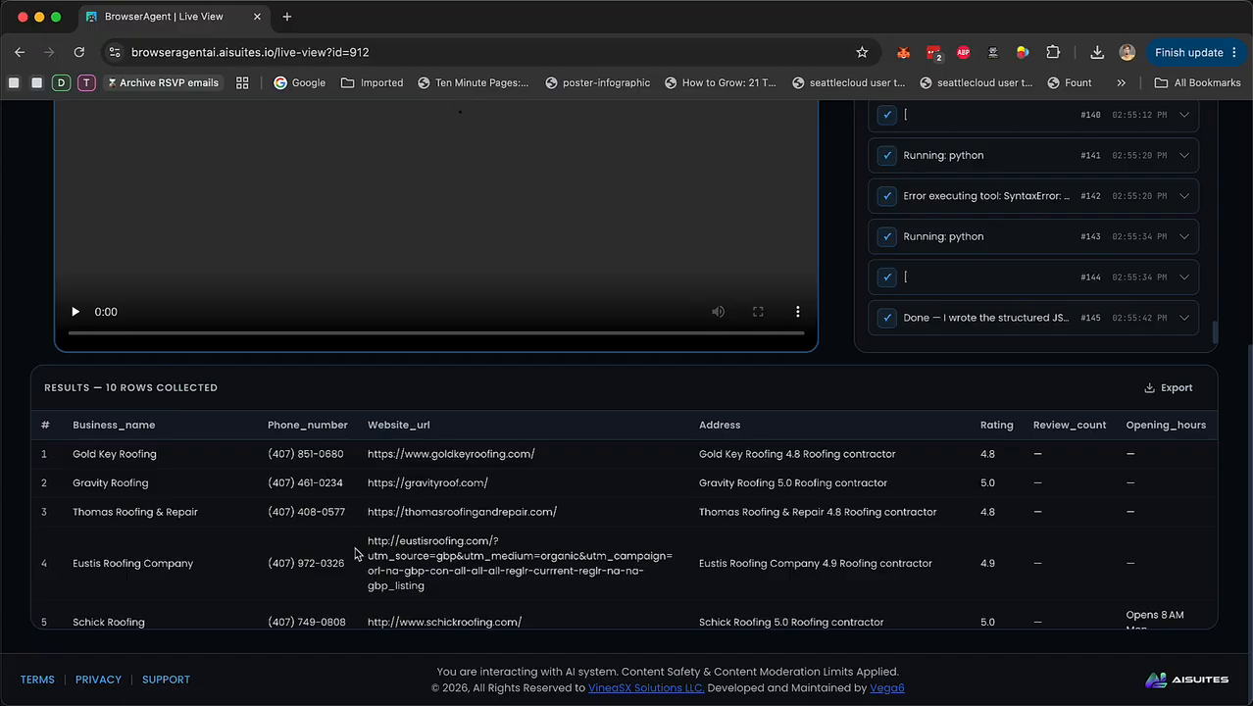
Review the completed mission's collected rows and open the Results page in a new browser tab.
{"action": "scroll", "coordinate": [355, 554], "scroll_direction": "down", "scroll_amount": 5}
{"action": "scroll", "coordinate": [356, 549], "scroll_direction": "up", "scroll_amount": 10}
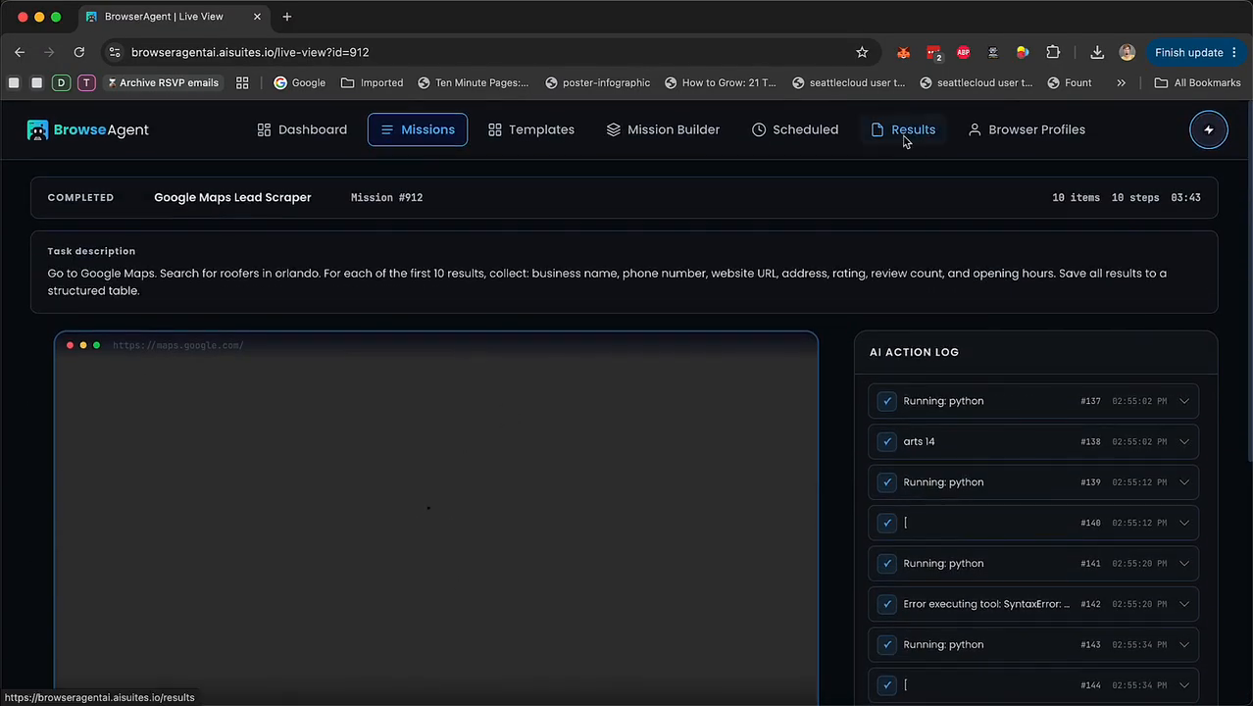
{"action": "right_click", "coordinate": [913, 137]}
{"action": "left_click", "coordinate": [941, 143]}
{"action": "left_click", "coordinate": [316, 16]}
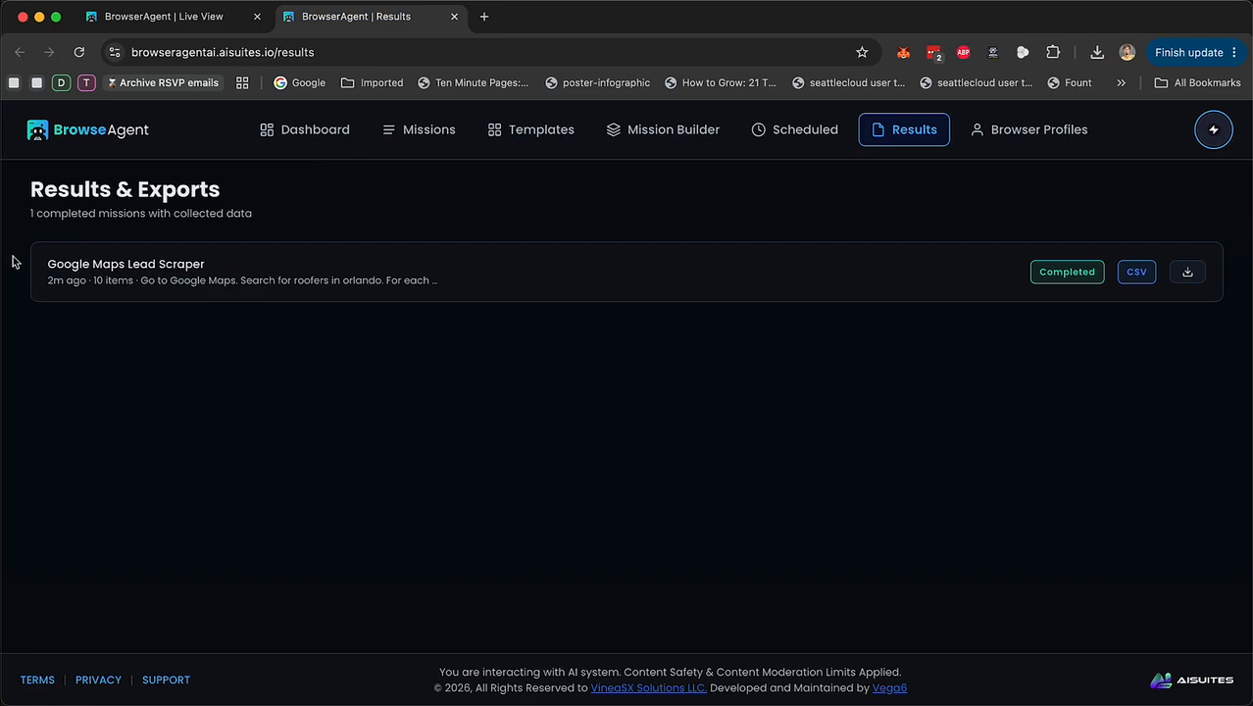
Return to the tab with the completed mission and open the mission templates there.
{"action": "left_click", "coordinate": [247, 26]}
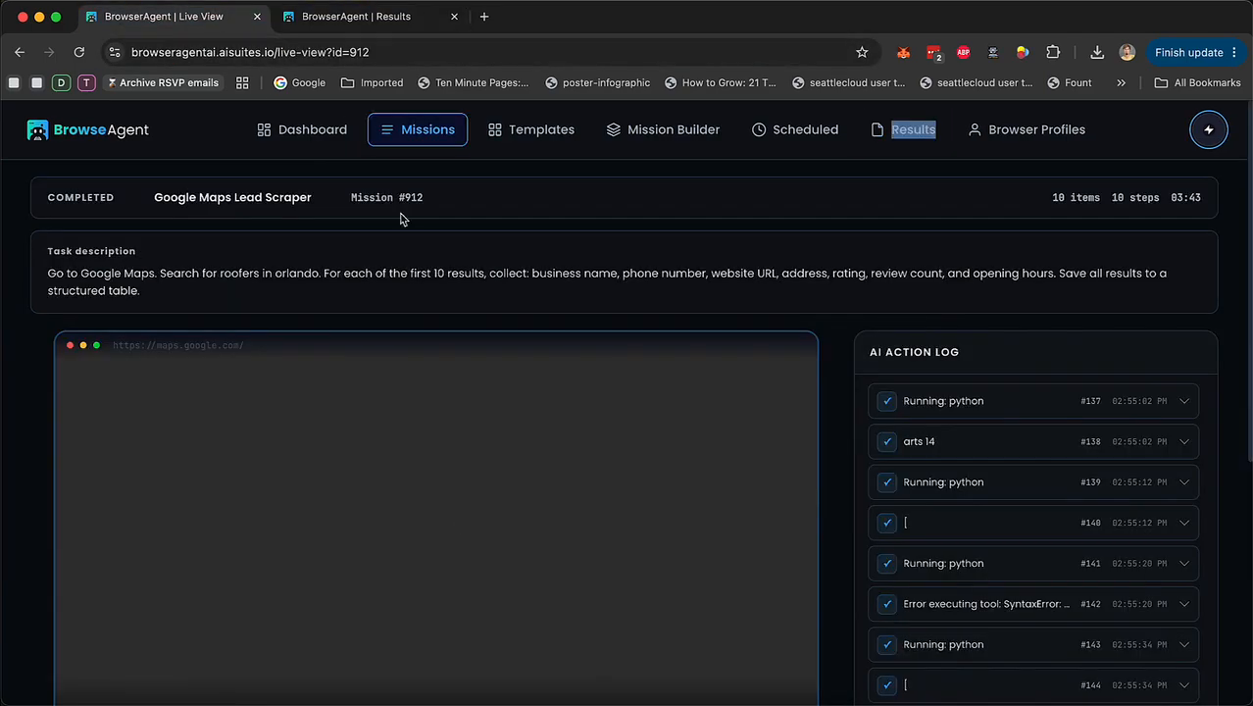
{"action": "left_click", "coordinate": [551, 133]}
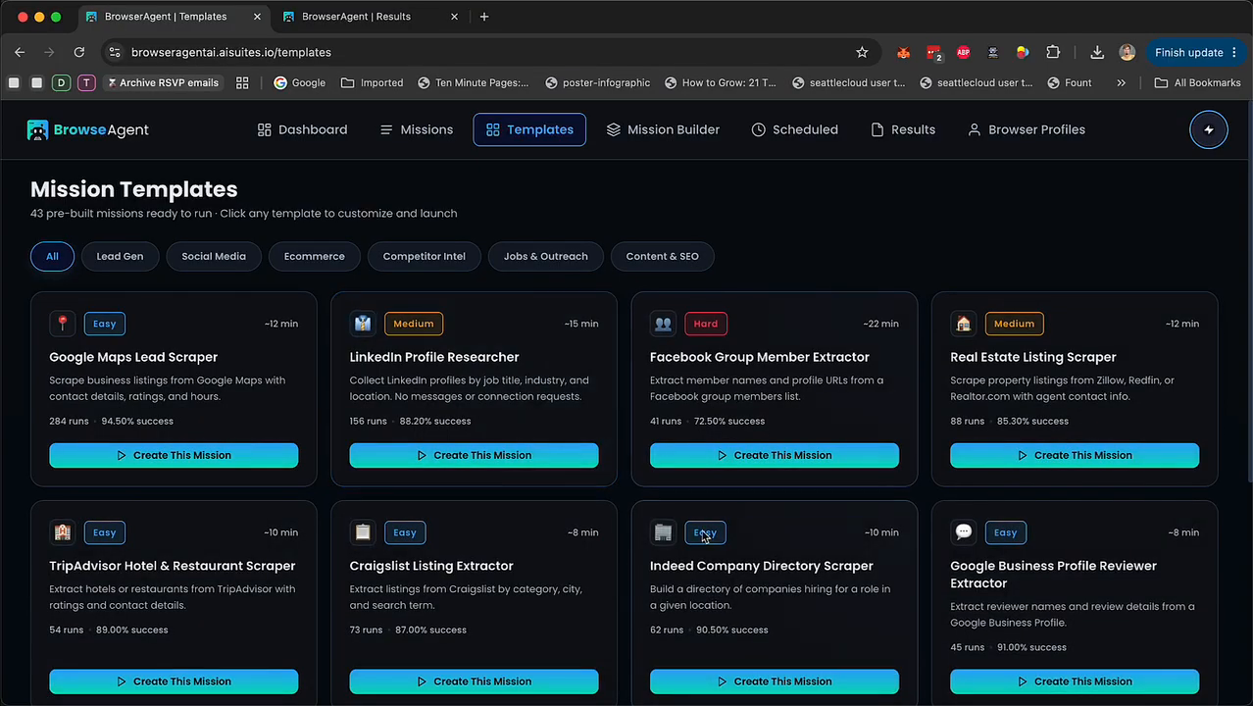
Start a new mission from the missions list and name it "new custom mission".
{"action": "left_click", "coordinate": [422, 133]}
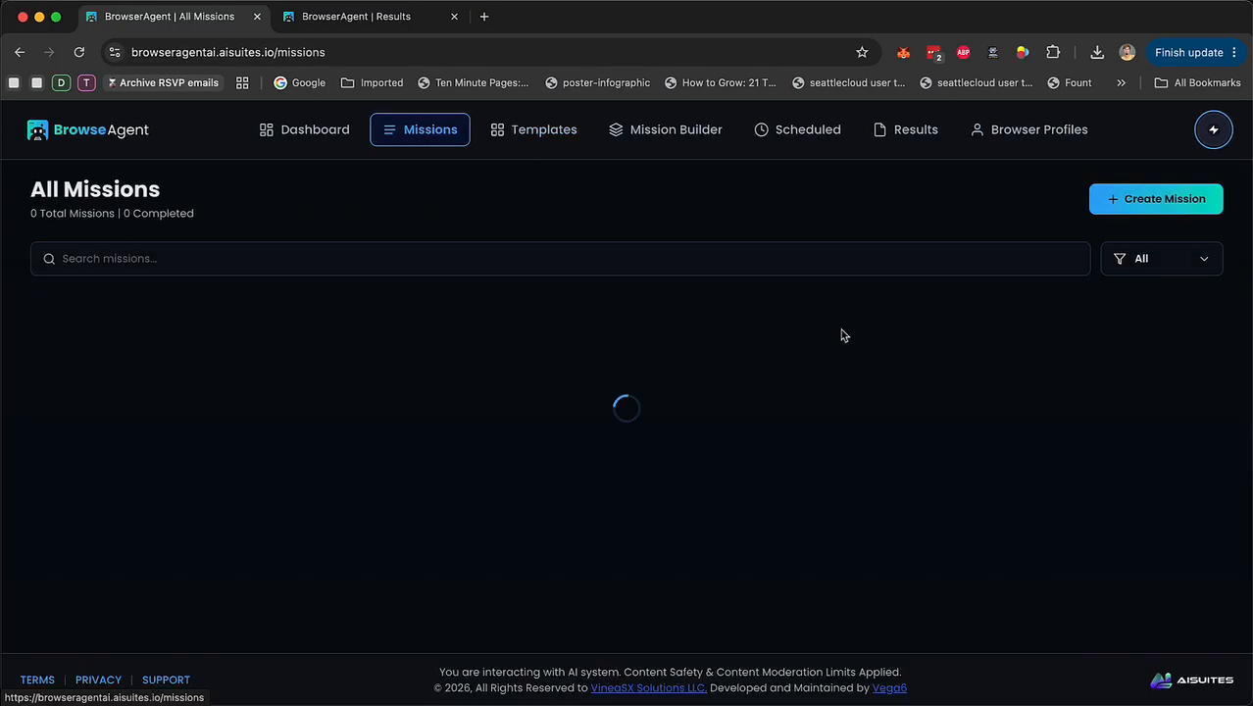
{"action": "left_click", "coordinate": [1174, 206]}
{"action": "left_click", "coordinate": [447, 330]}
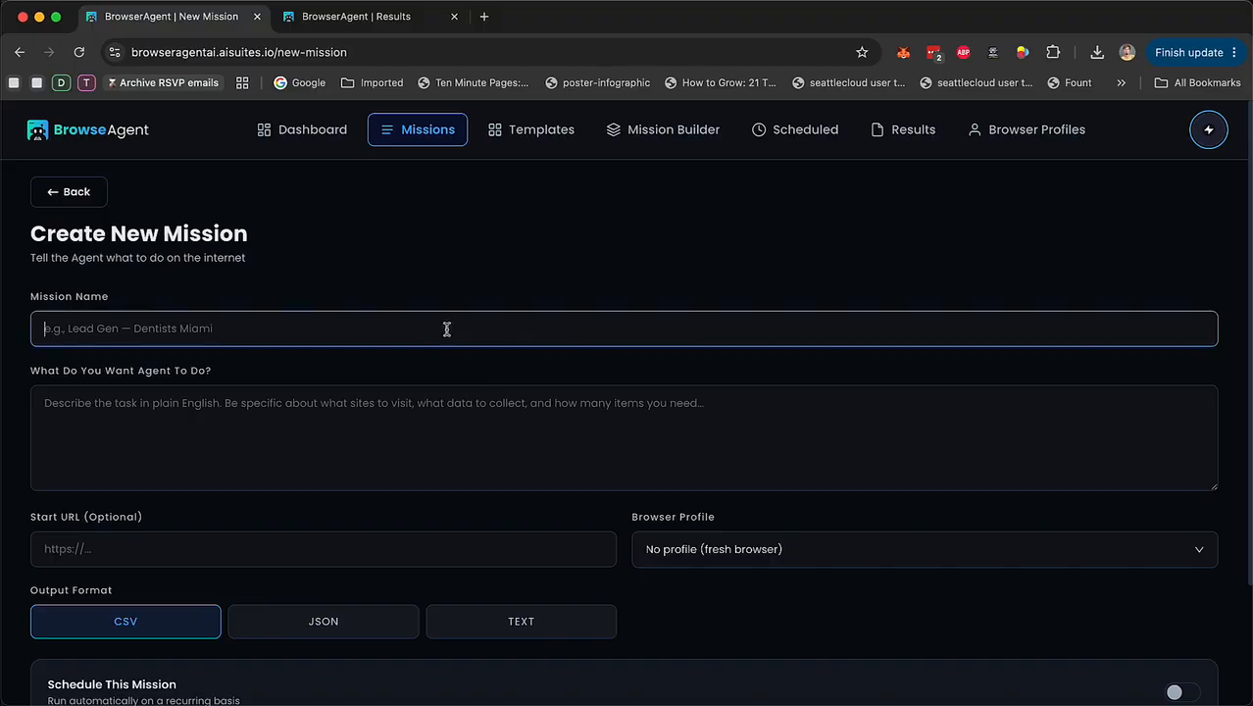
{"action": "type", "text": "new custom mission"}
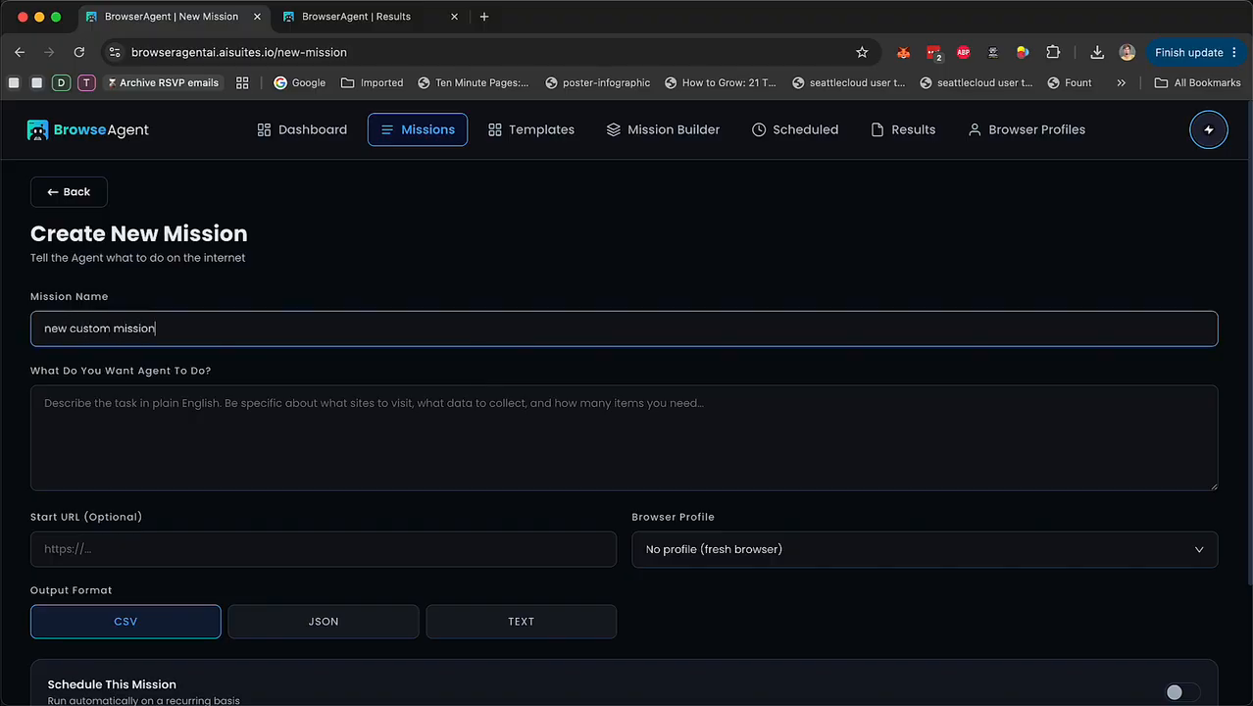
Begin the mission's task description with "go to aicallings software".
{"action": "left_click", "coordinate": [44, 403]}
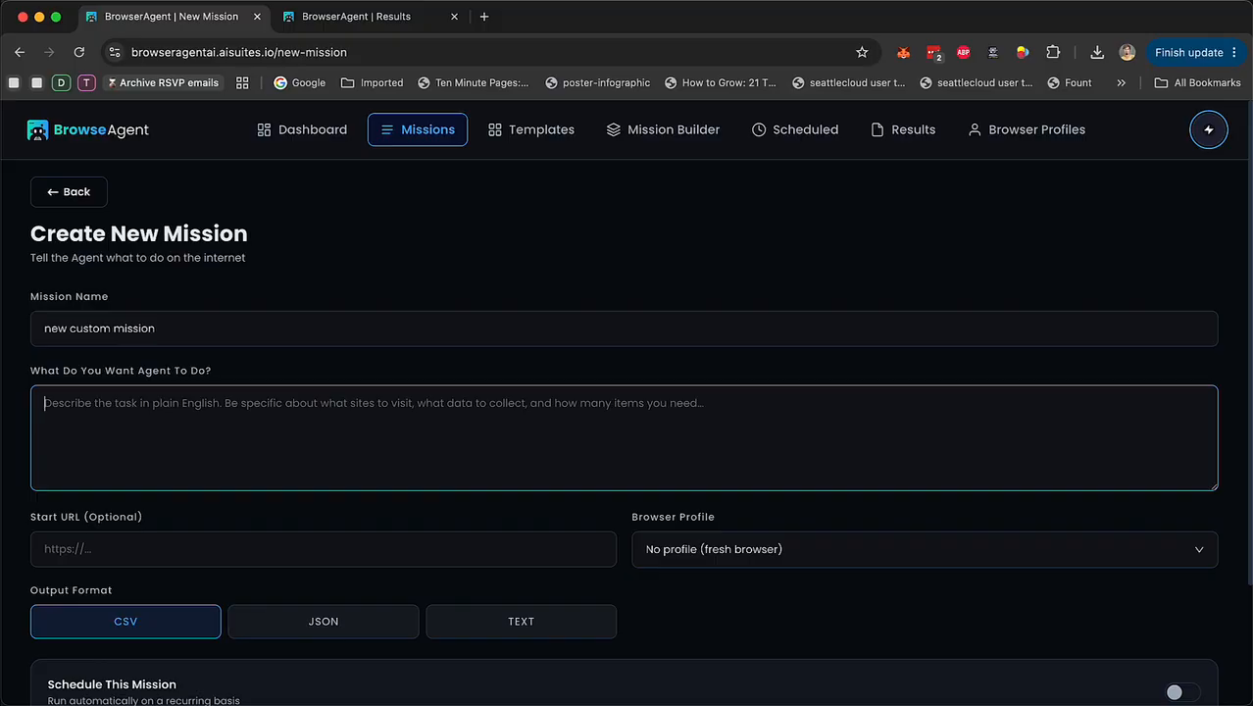
{"action": "type", "text": "go ot"}
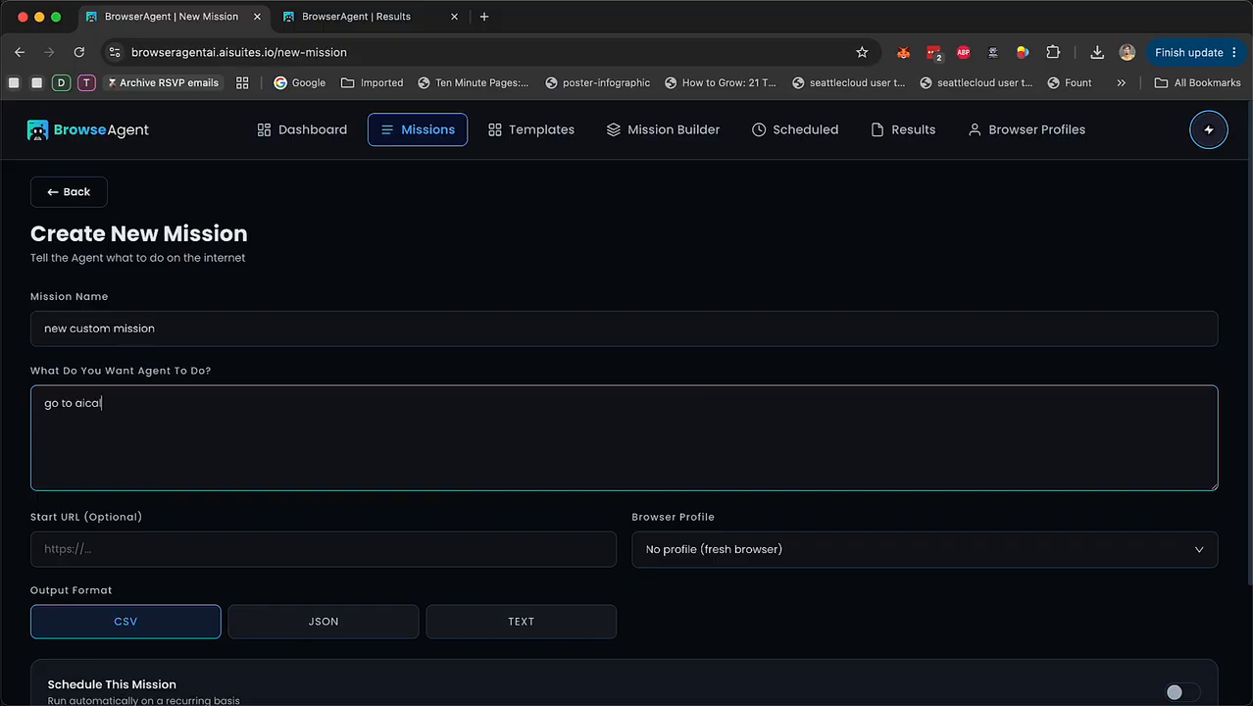
{"action": "type", "text": "ware"}
Examine the optional start URL and the available browser profile choices for the new mission.
{"action": "left_click", "coordinate": [212, 548]}
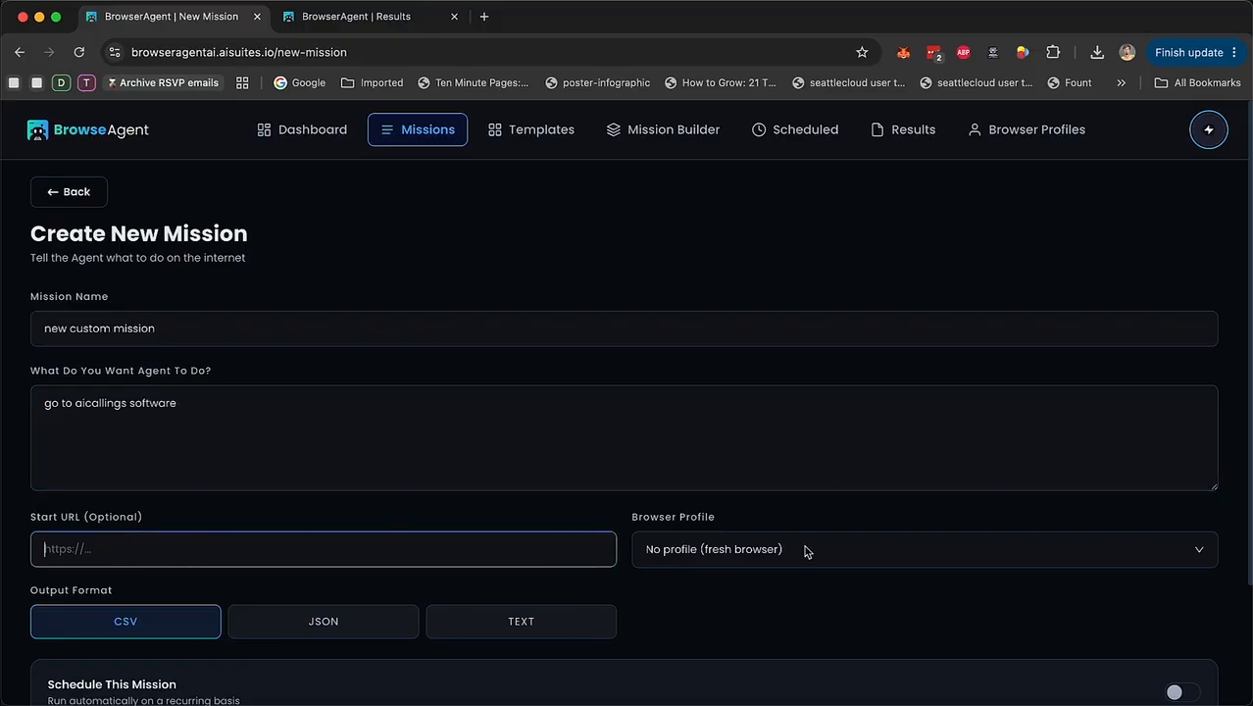
{"action": "left_click", "coordinate": [774, 552]}
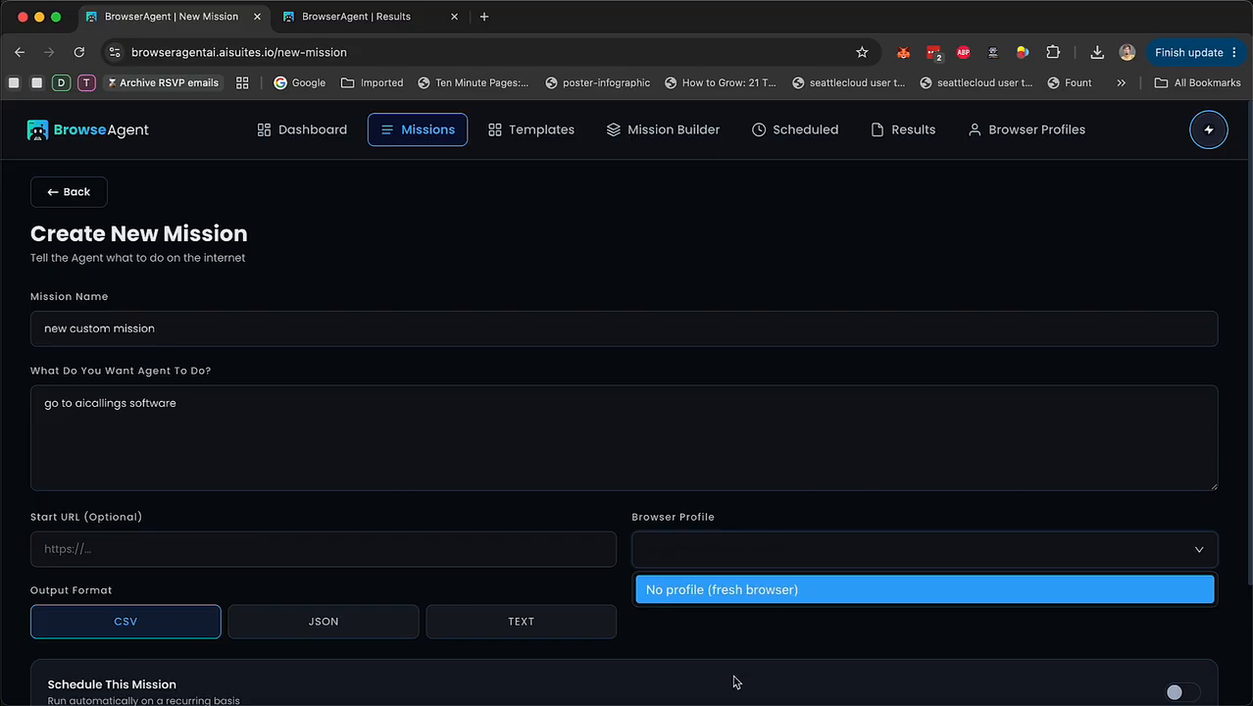
{"action": "double_click", "coordinate": [103, 410]}
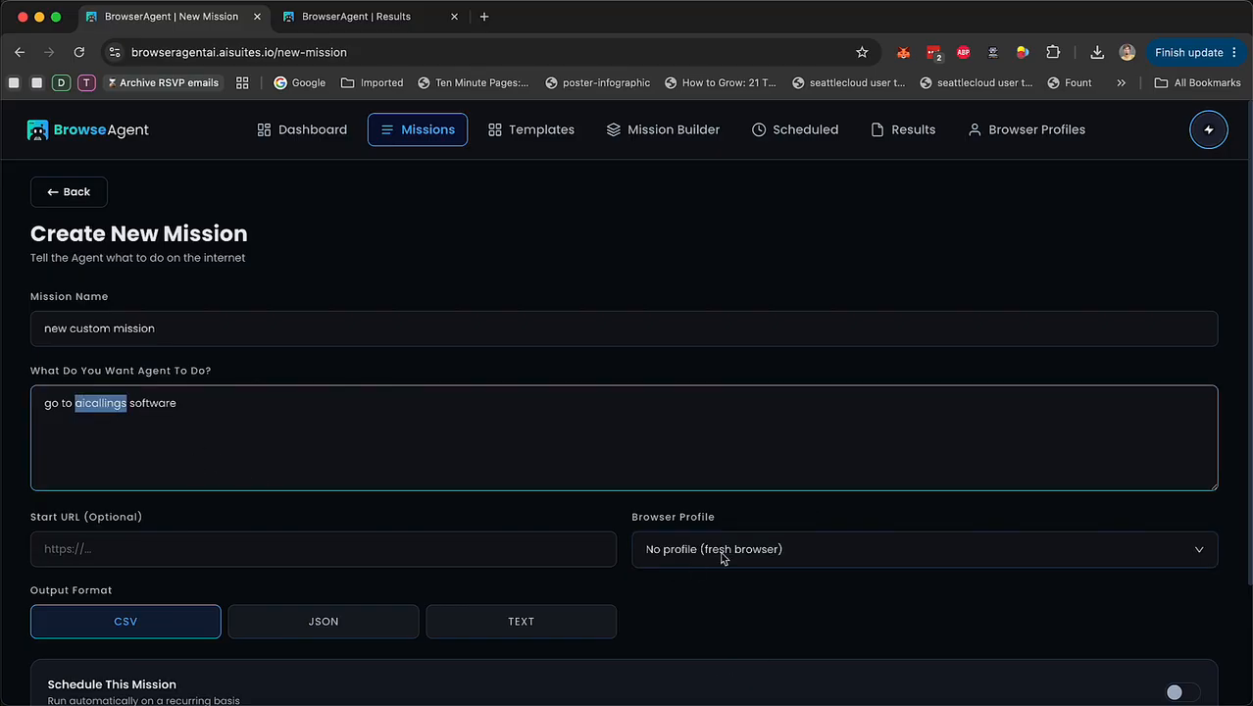
{"action": "left_click", "coordinate": [103, 552]}
Extend the task description with "and create a new outbound campaign by learning the software and setting up the ai calling agent.".
{"action": "left_click", "coordinate": [223, 395]}
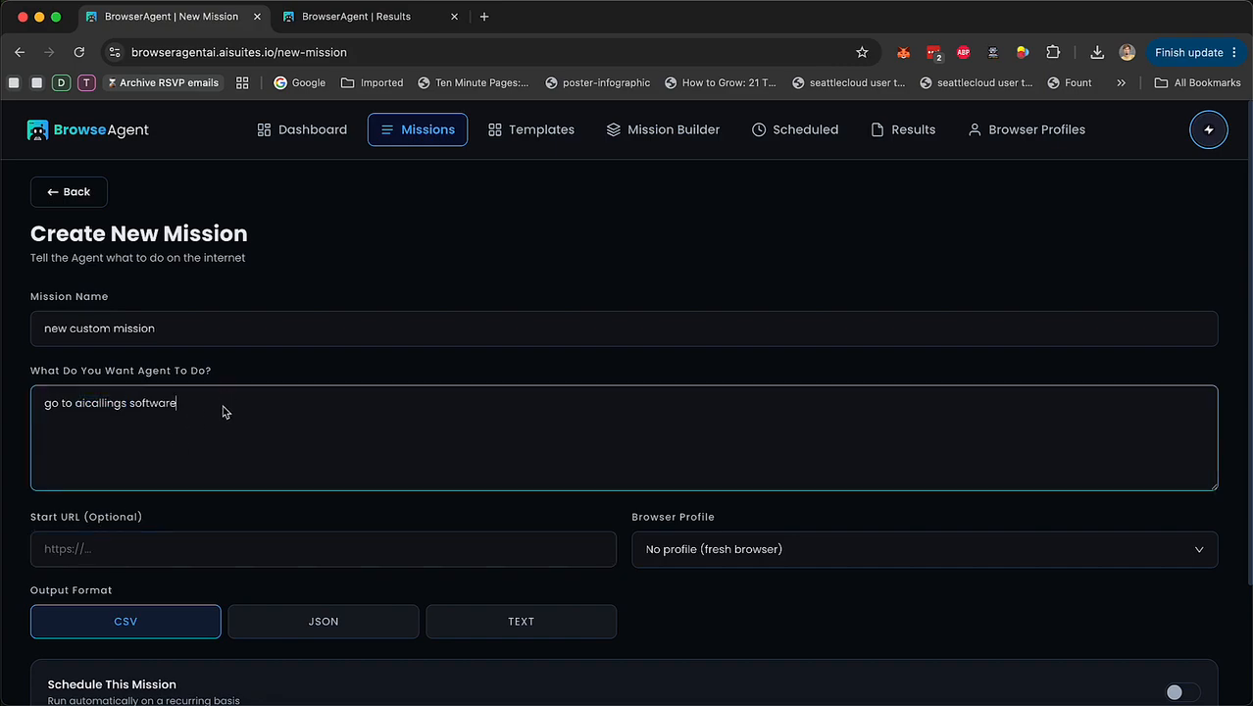
{"action": "type", "text": "and create a new outbound campaign by learning the software and setting up the"}
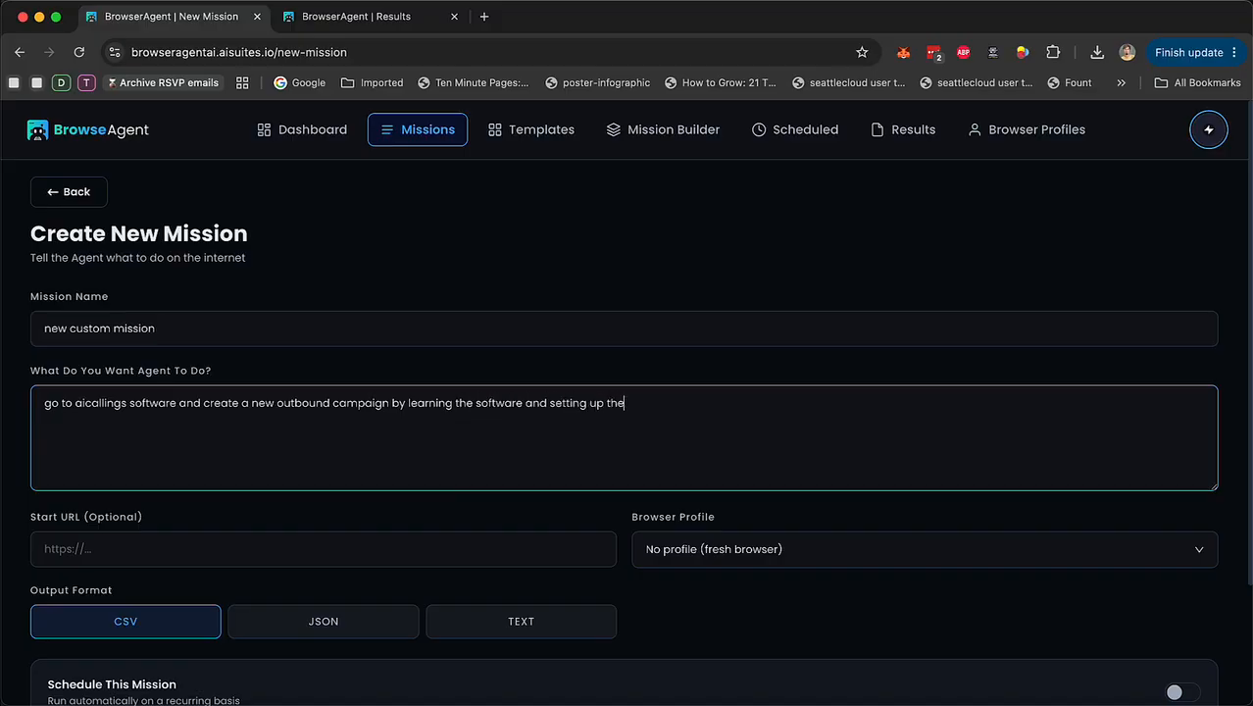
{"action": "type", "text": "gent."}
Set the custom mission's output format to TEXT and enable its recurring schedule.
{"action": "scroll", "coordinate": [468, 415], "scroll_direction": "down", "scroll_amount": 3}
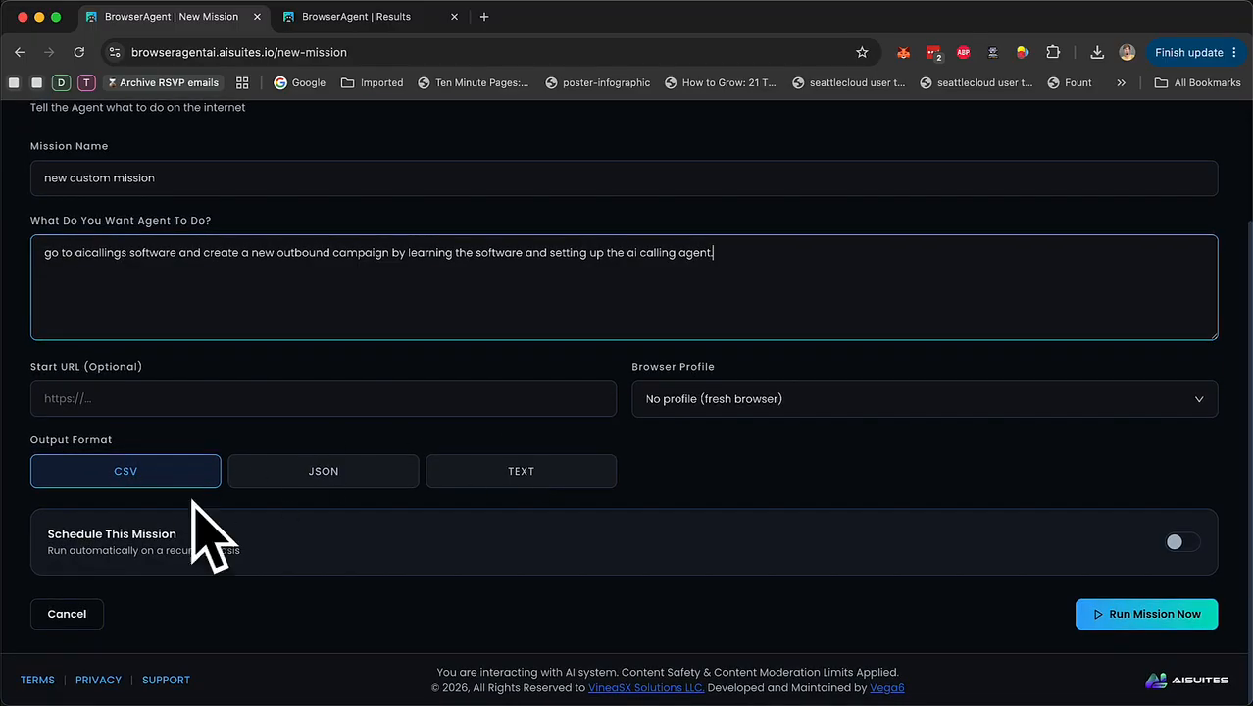
{"action": "left_click", "coordinate": [481, 465]}
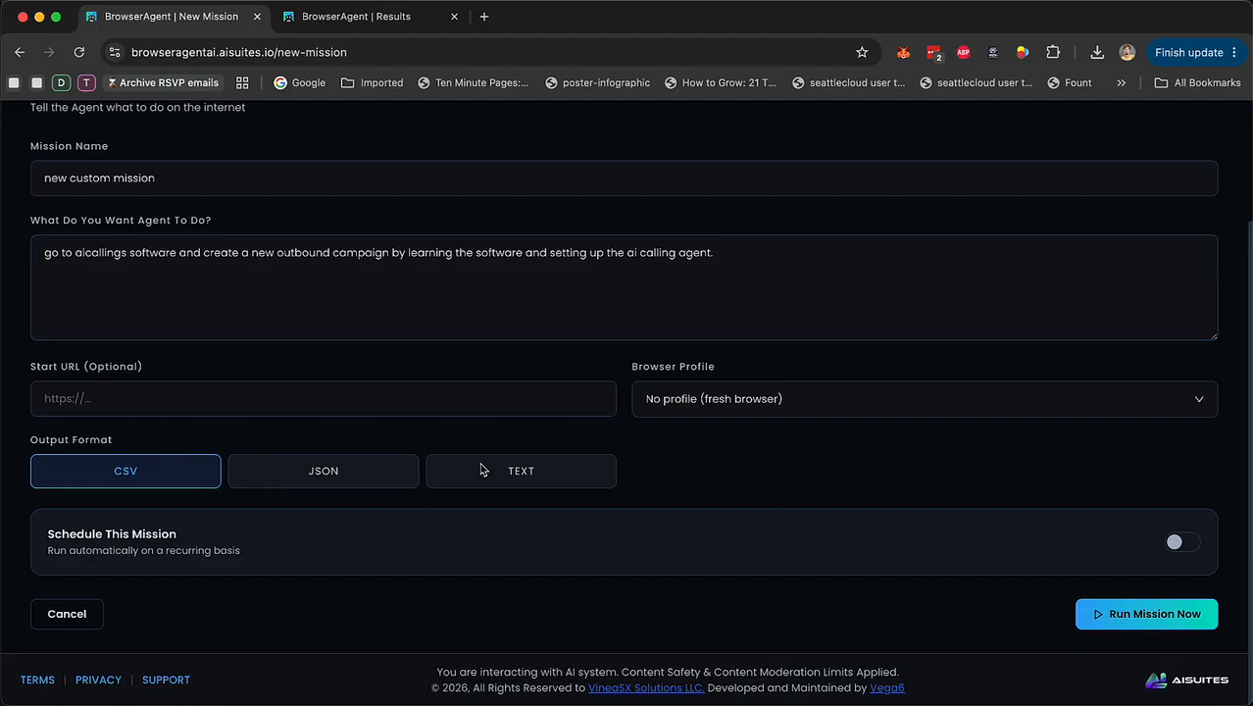
{"action": "left_click", "coordinate": [1177, 543]}
{"action": "scroll", "coordinate": [1053, 566], "scroll_direction": "down", "scroll_amount": 1}
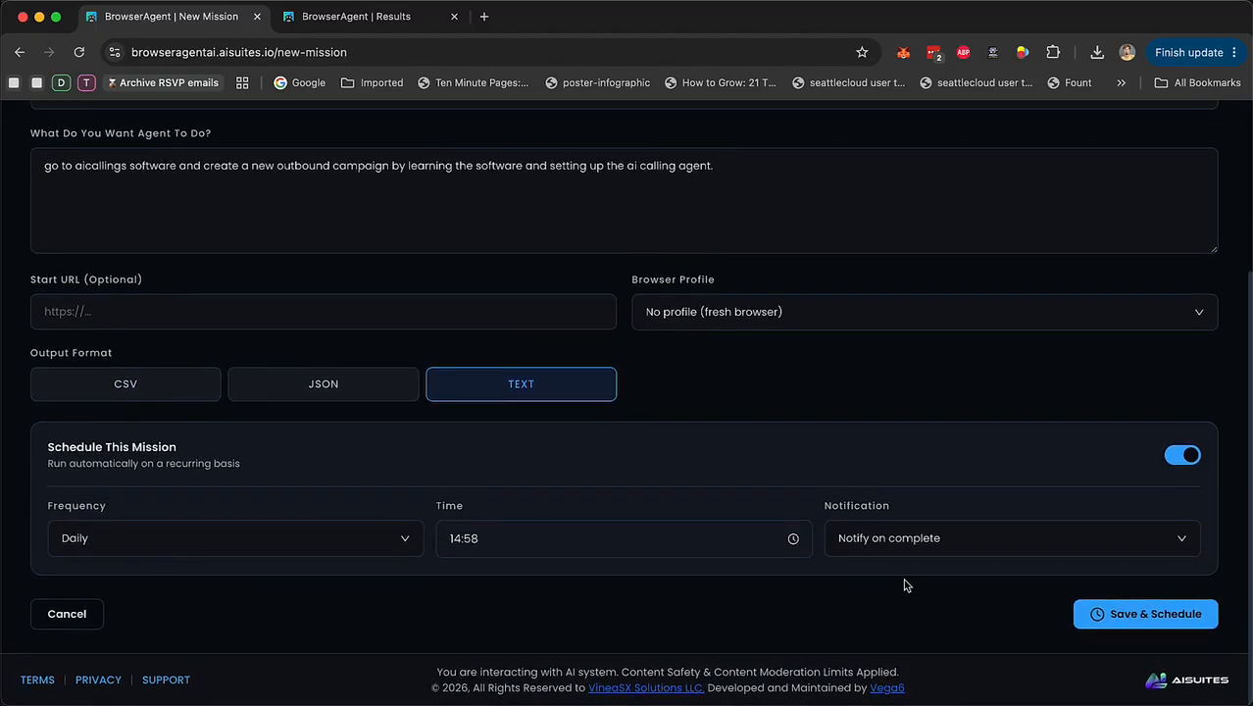
{"action": "scroll", "coordinate": [903, 581], "scroll_direction": "up", "scroll_amount": 4}
{"action": "scroll", "coordinate": [903, 582], "scroll_direction": "down", "scroll_amount": 1}
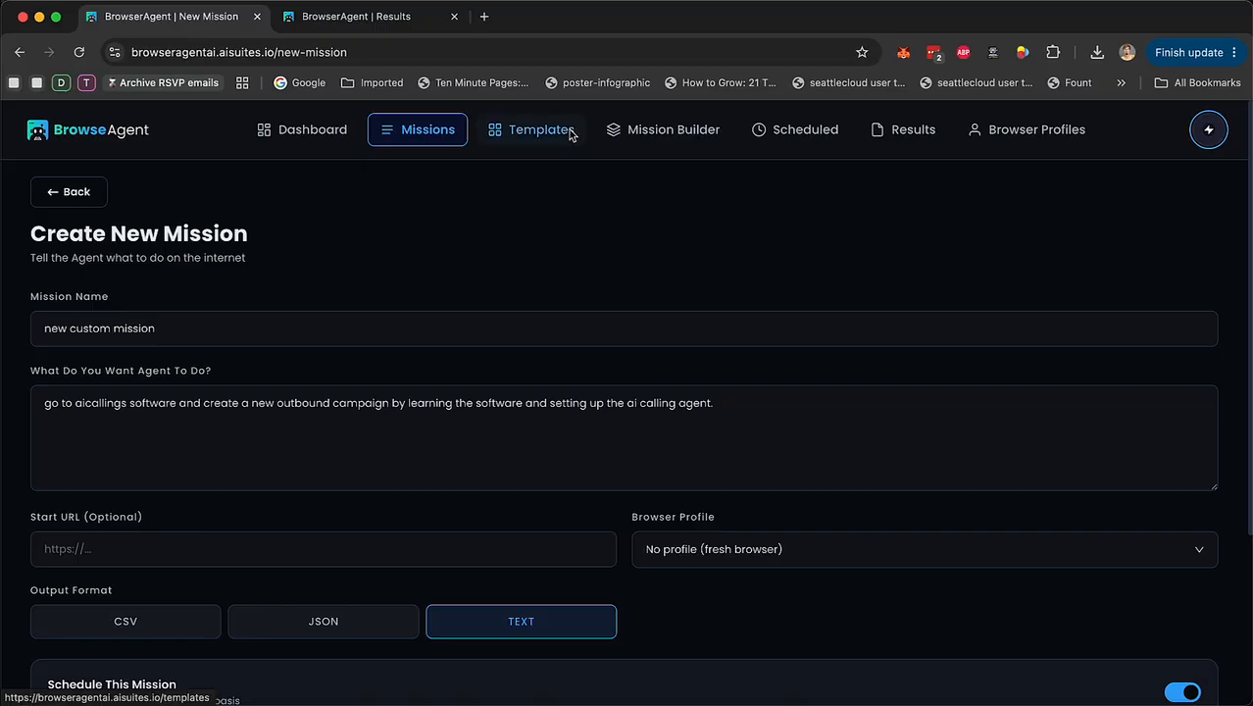
Create a mission builder named "missionbuilder1" with CSV output.
{"action": "left_click", "coordinate": [670, 139]}
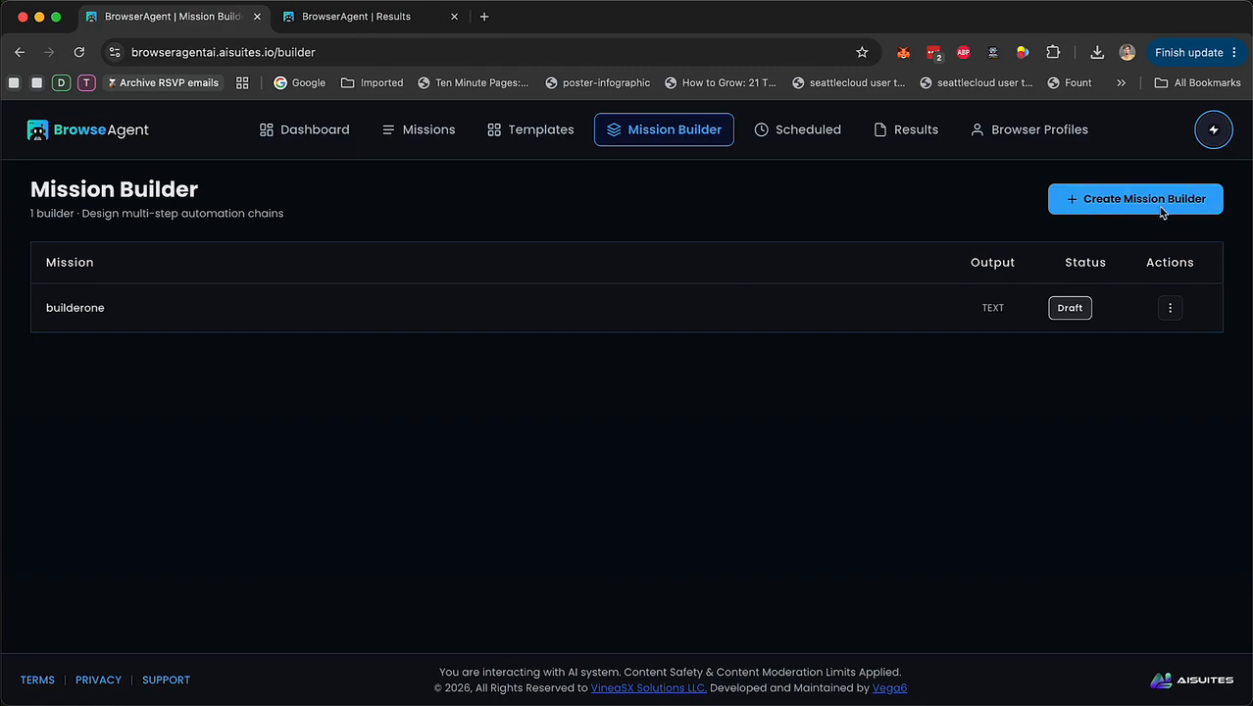
{"action": "left_click", "coordinate": [1144, 203]}
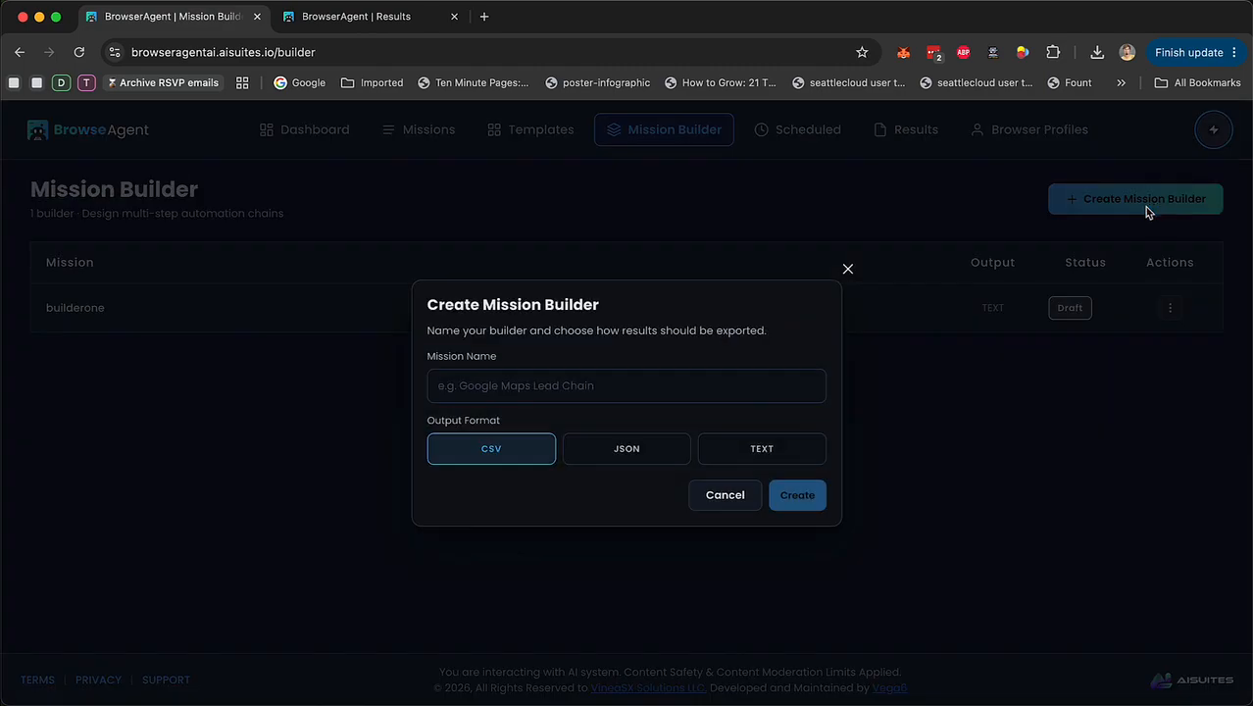
{"action": "left_click", "coordinate": [737, 391]}
{"action": "type", "text": "missionbuilder1"}
{"action": "left_click", "coordinate": [800, 502]}
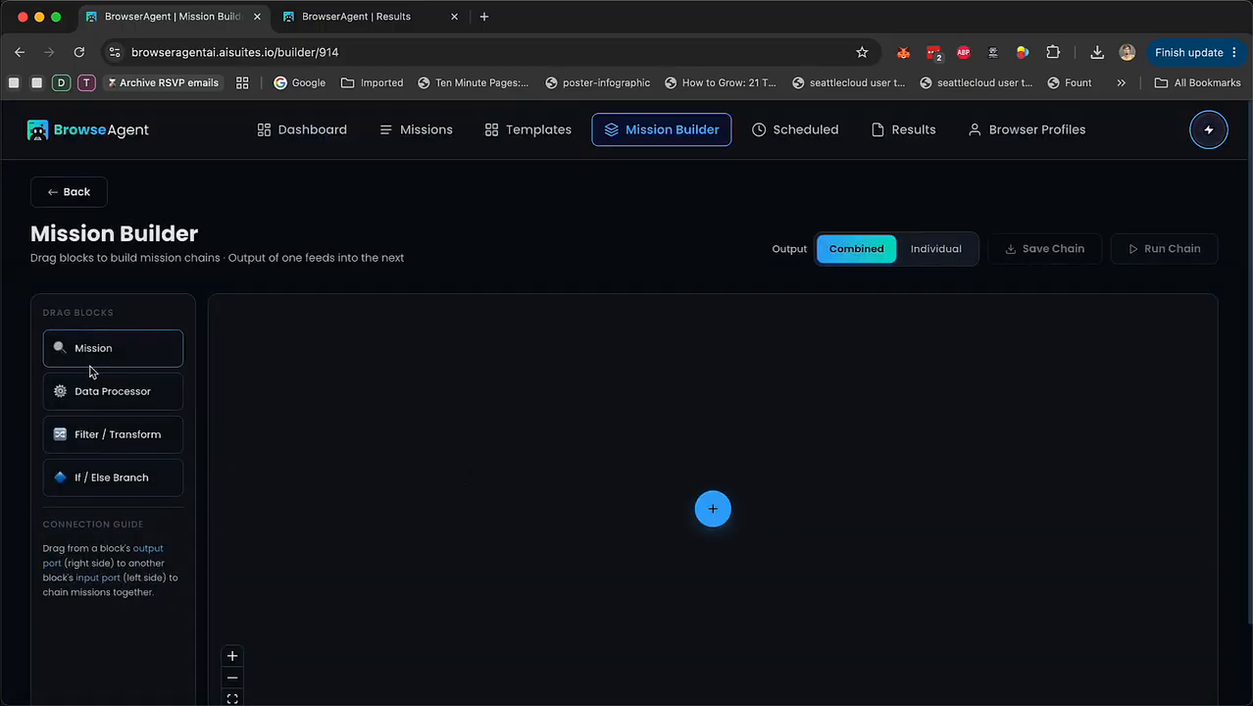
Examine the custom step form for the mission chain, closing it without adding a step.
{"action": "left_click", "coordinate": [713, 509]}
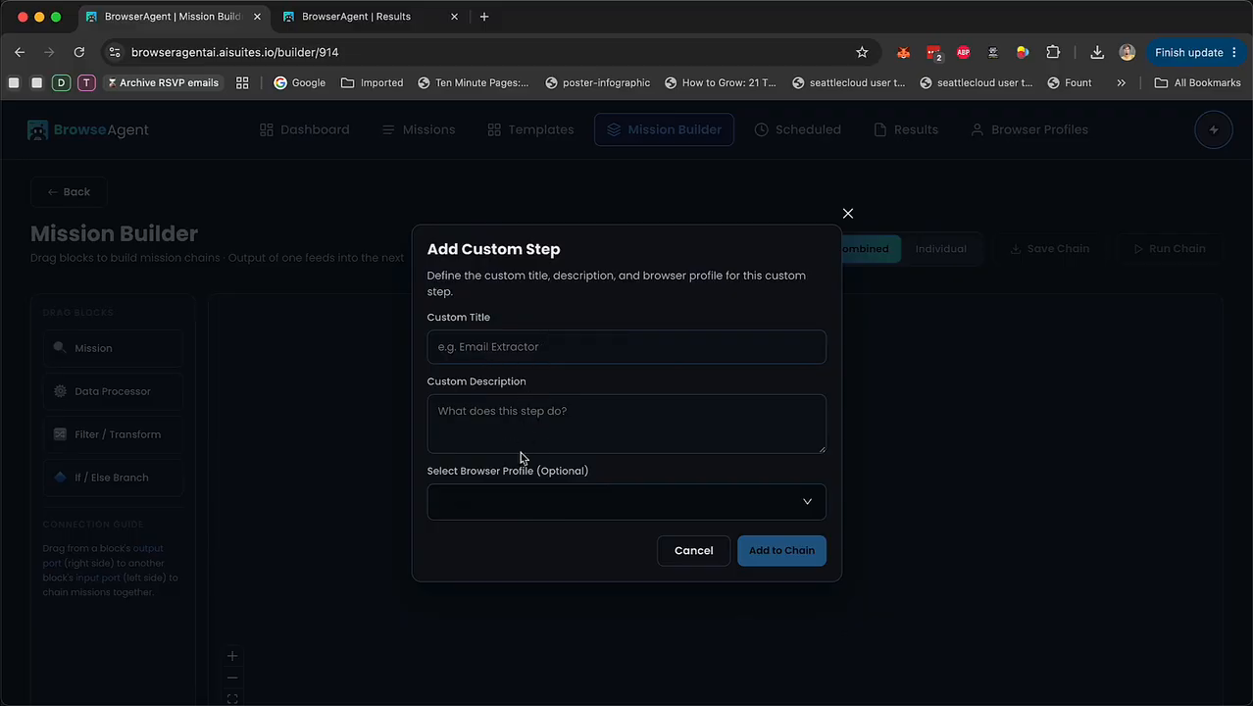
{"action": "left_click", "coordinate": [848, 212]}
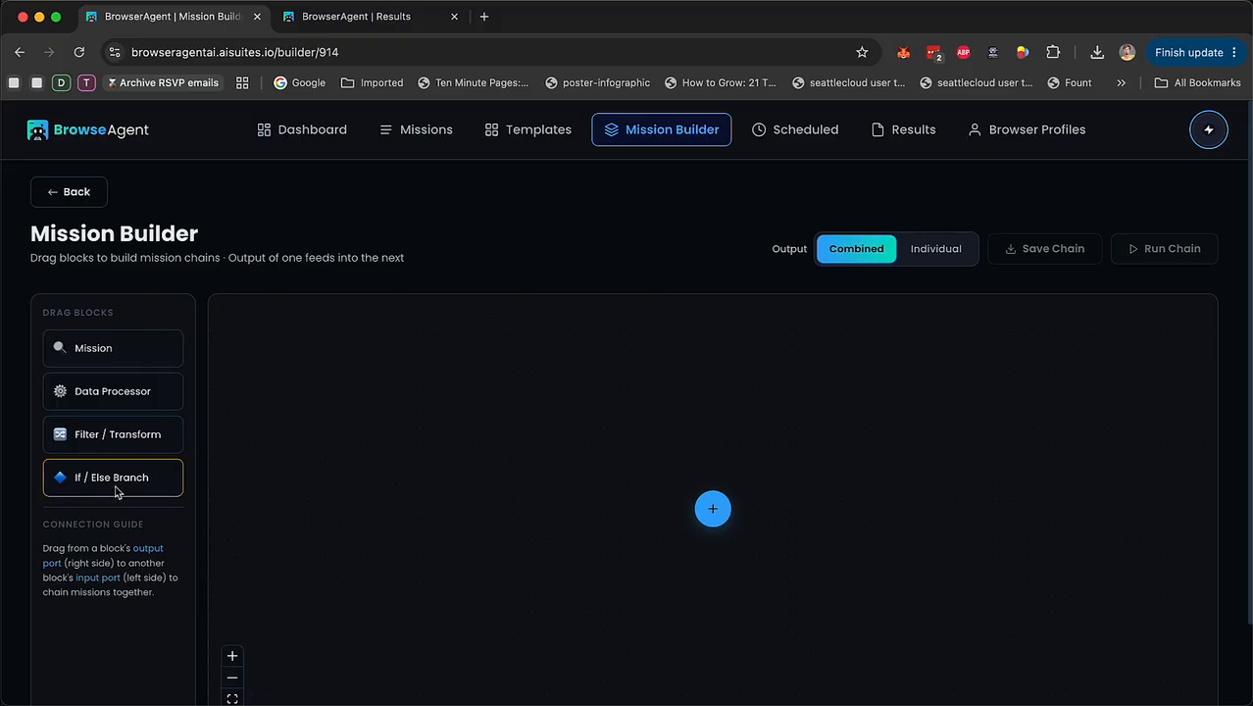
{"action": "left_click", "coordinate": [713, 510]}
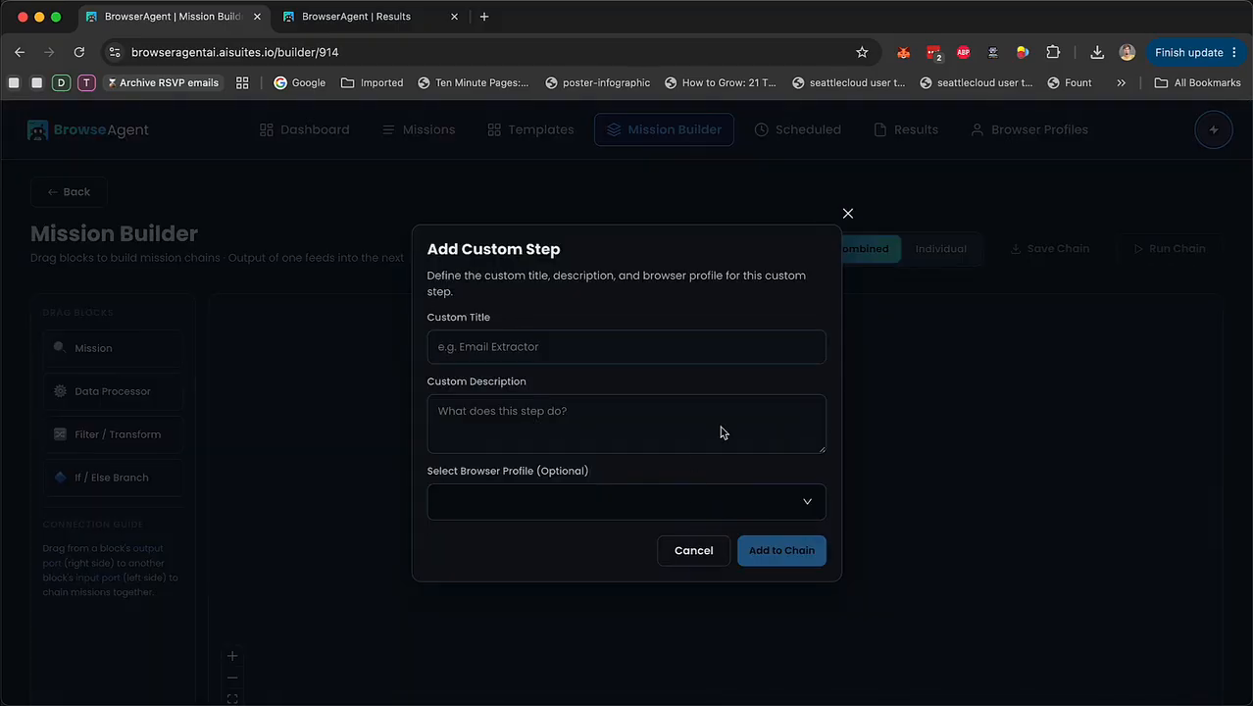
{"action": "left_click", "coordinate": [849, 214]}
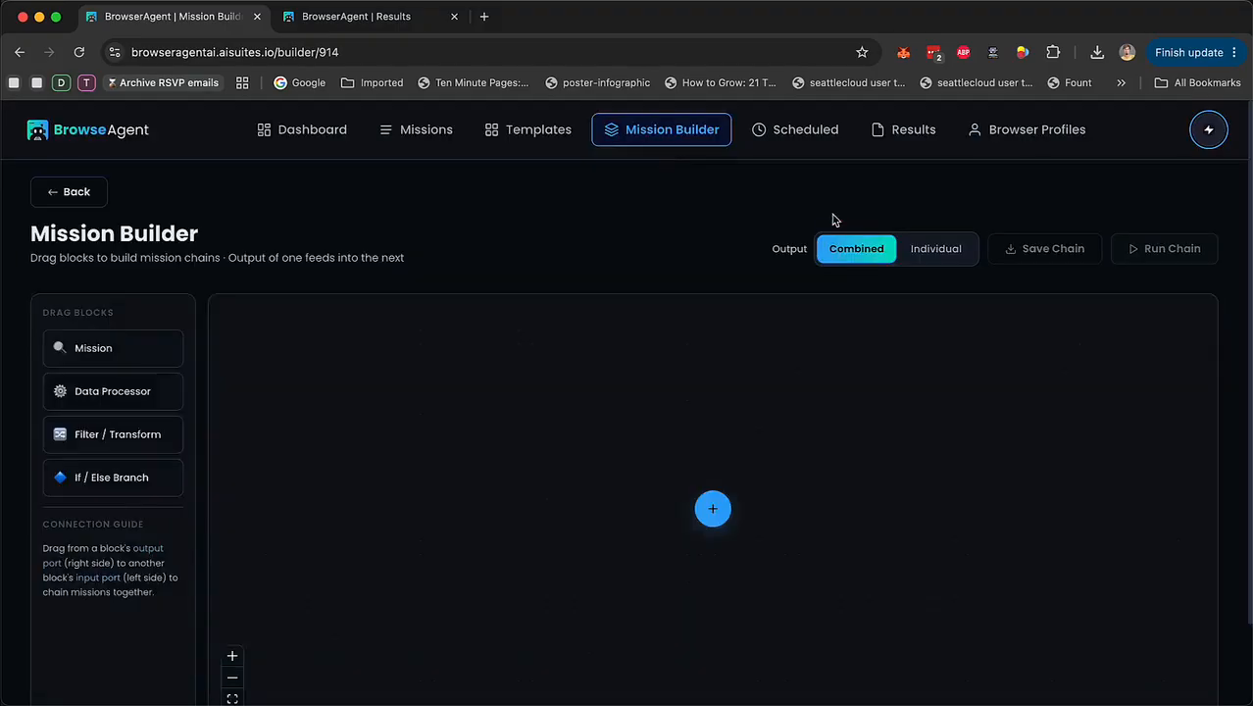
Browse several pages of the mission templates to review the kinds of pre-built missions offered.
{"action": "left_click", "coordinate": [529, 129]}
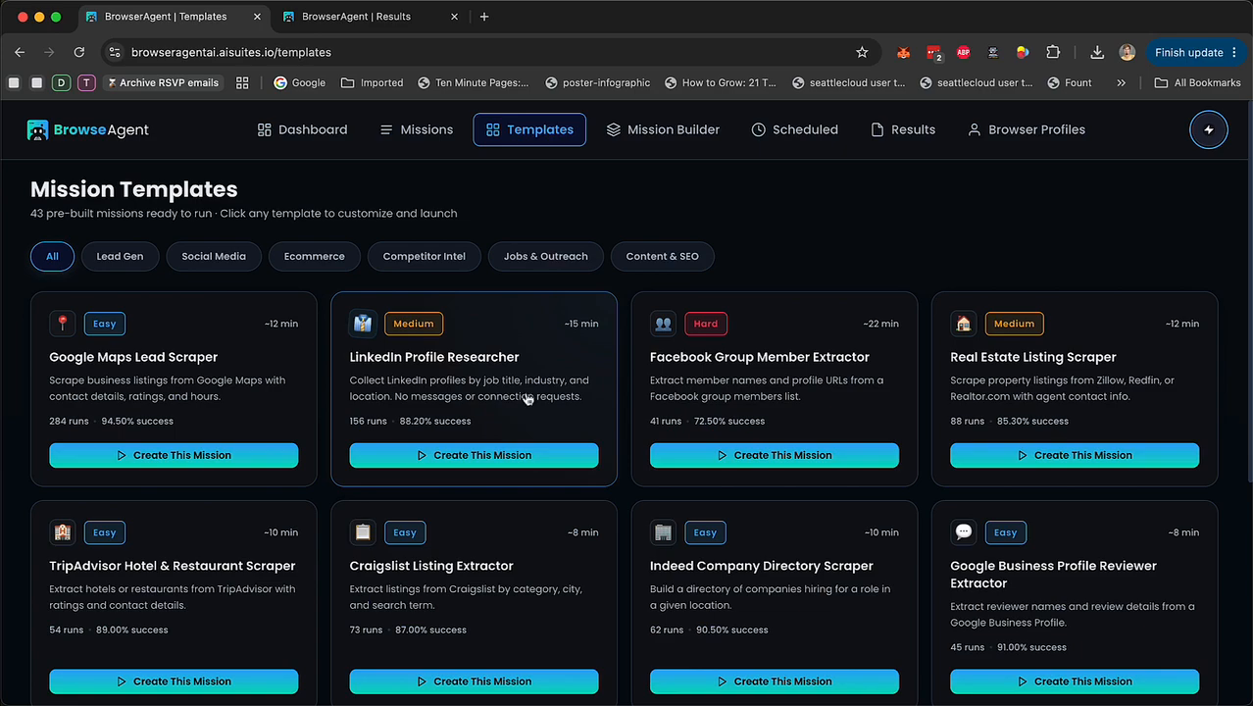
{"action": "scroll", "coordinate": [530, 392], "scroll_direction": "down", "scroll_amount": 3}
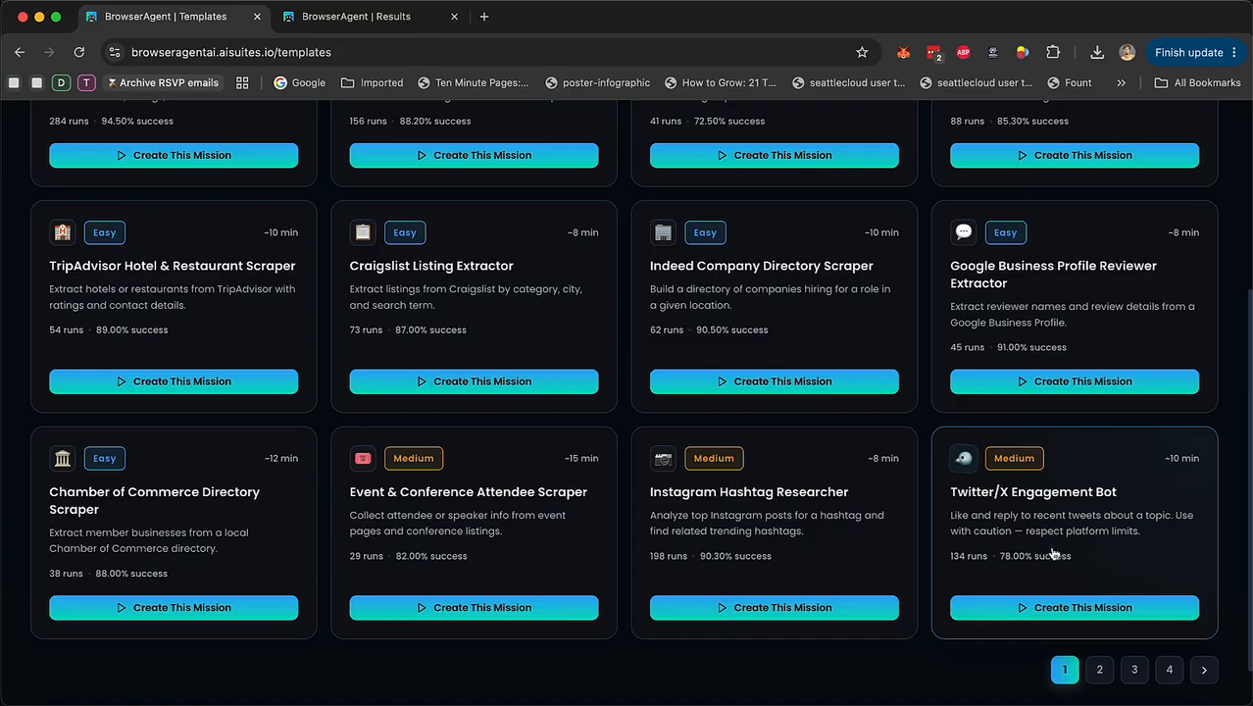
{"action": "left_click", "coordinate": [1098, 667]}
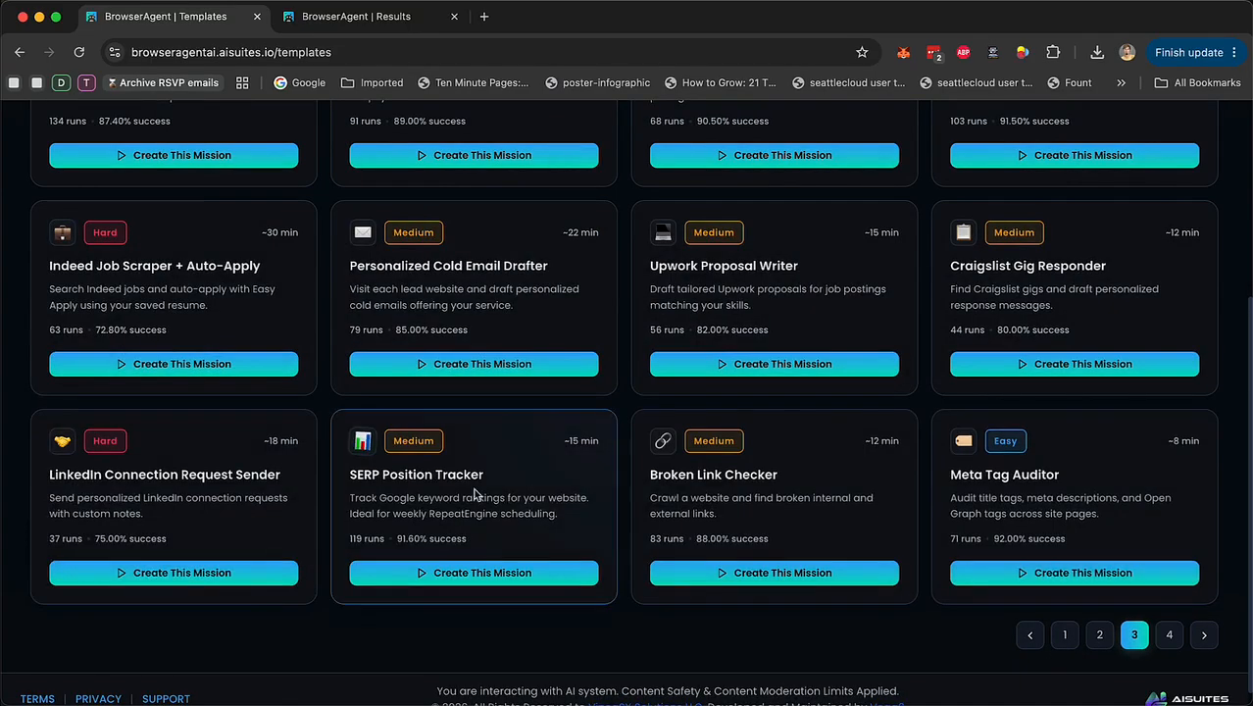
{"action": "scroll", "coordinate": [475, 495], "scroll_direction": "up", "scroll_amount": 3}
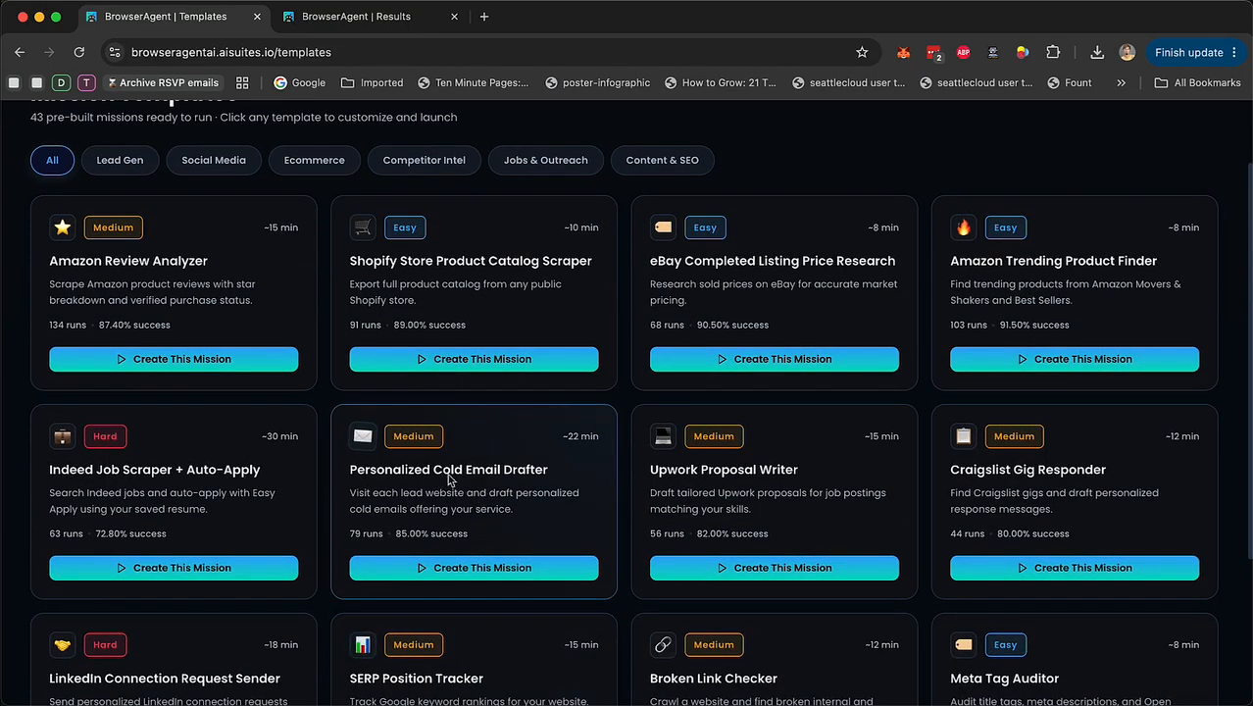
{"action": "scroll", "coordinate": [1051, 488], "scroll_direction": "down", "scroll_amount": 3}
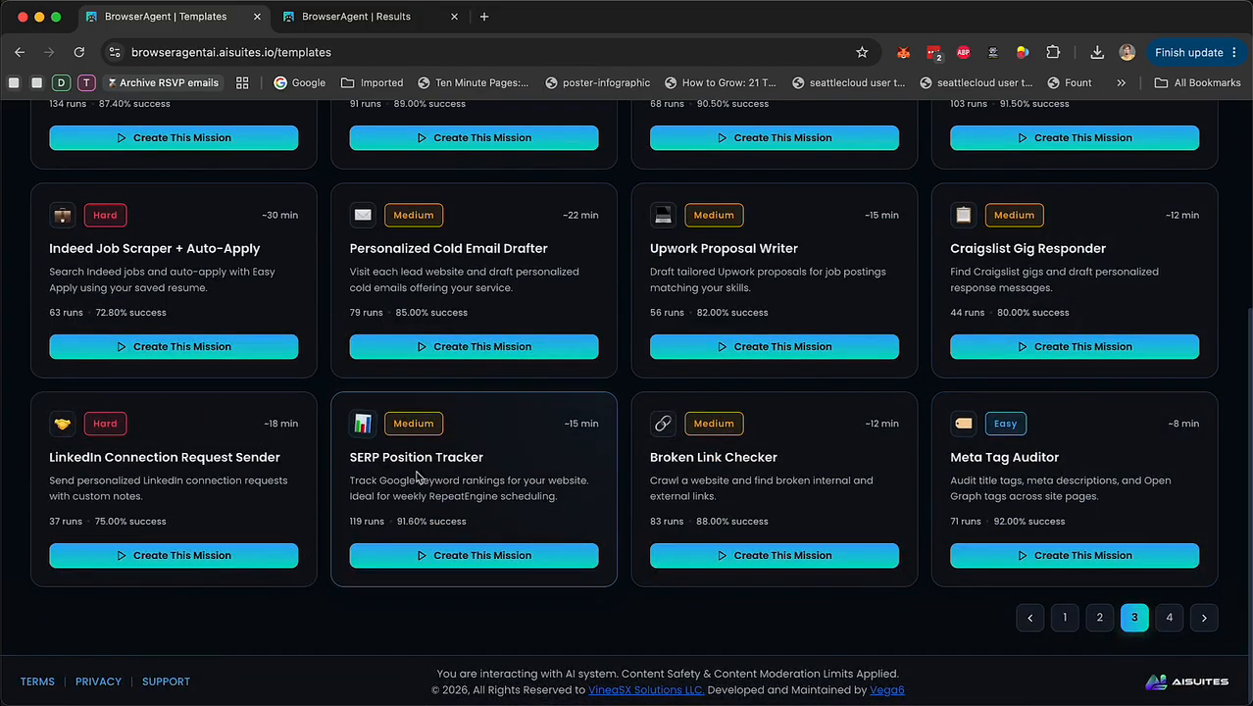
{"action": "scroll", "coordinate": [480, 487], "scroll_direction": "up", "scroll_amount": 10}
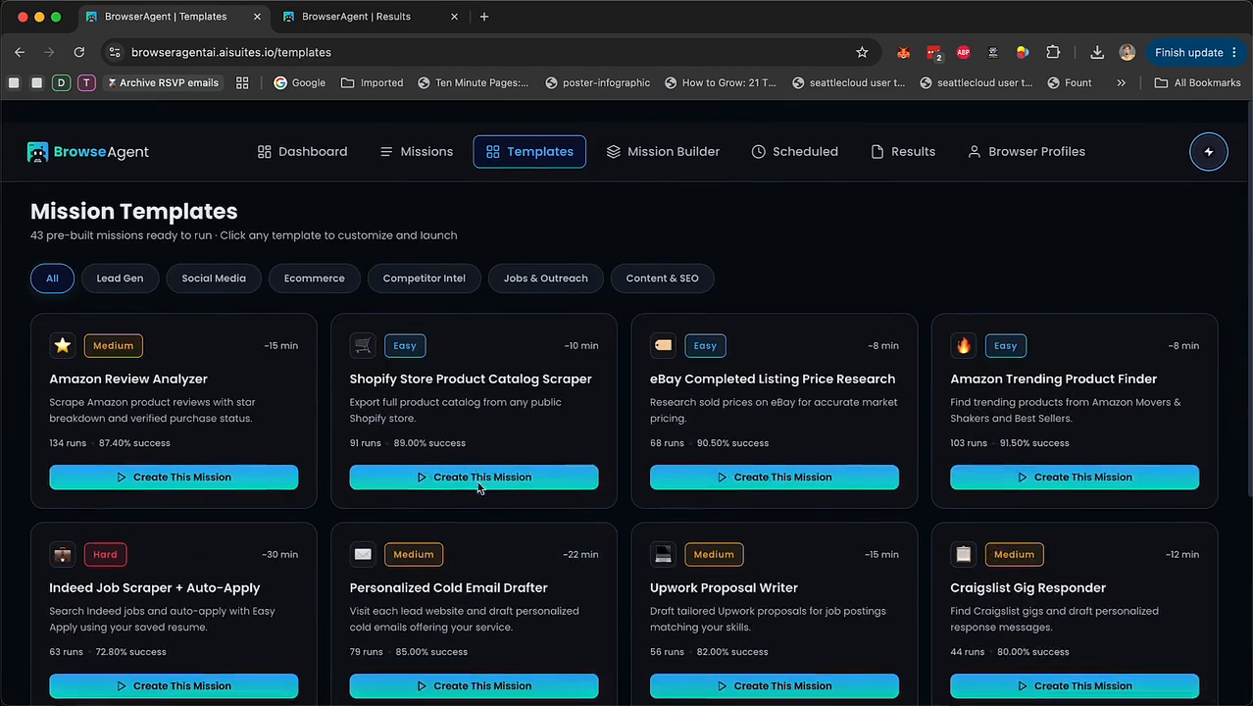
Reopen missionbuilder1 for editing and compare its Individual and Combined output modes, leaving it on Combined.
{"action": "left_click", "coordinate": [662, 129]}
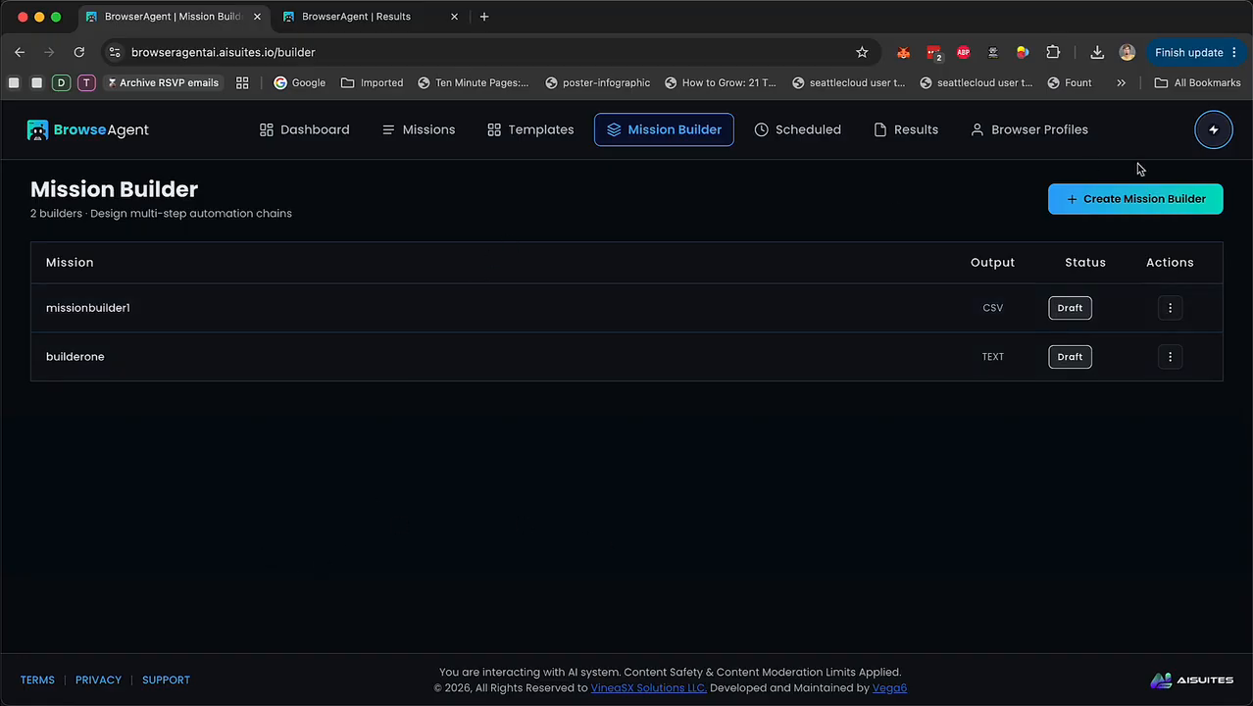
{"action": "left_click", "coordinate": [1169, 309]}
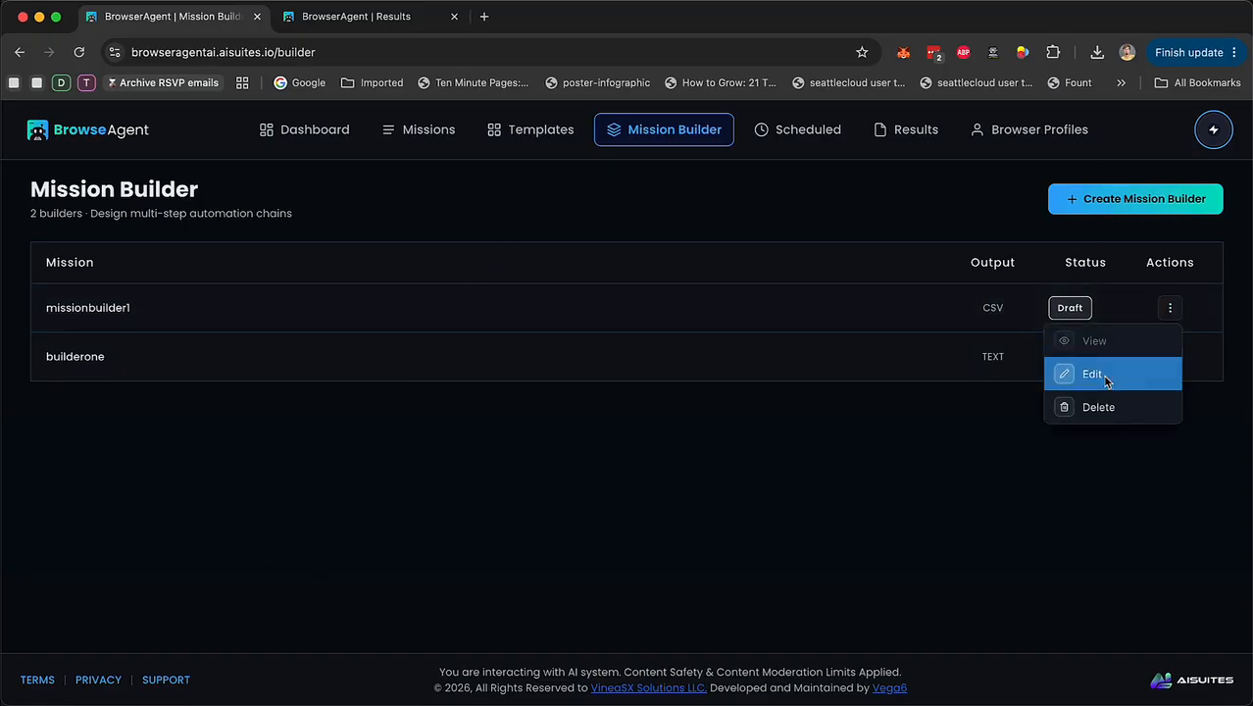
{"action": "left_click", "coordinate": [1086, 373]}
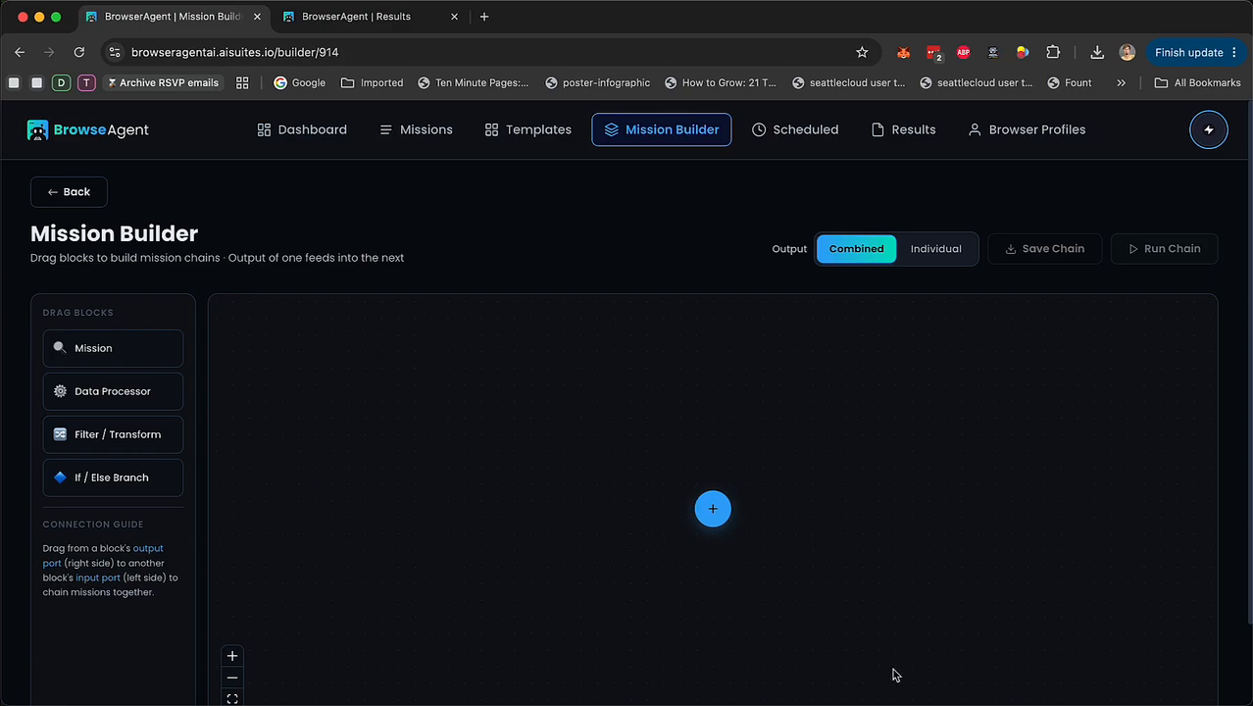
{"action": "left_click", "coordinate": [930, 249]}
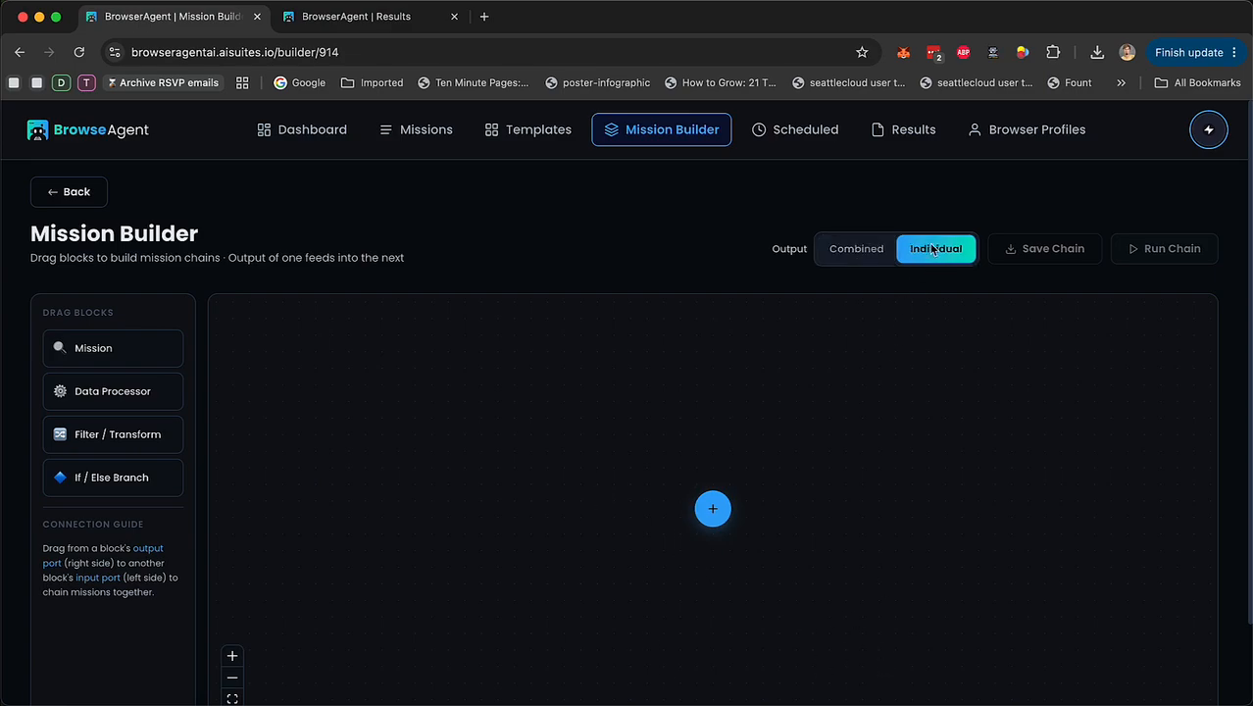
{"action": "left_click", "coordinate": [855, 248]}
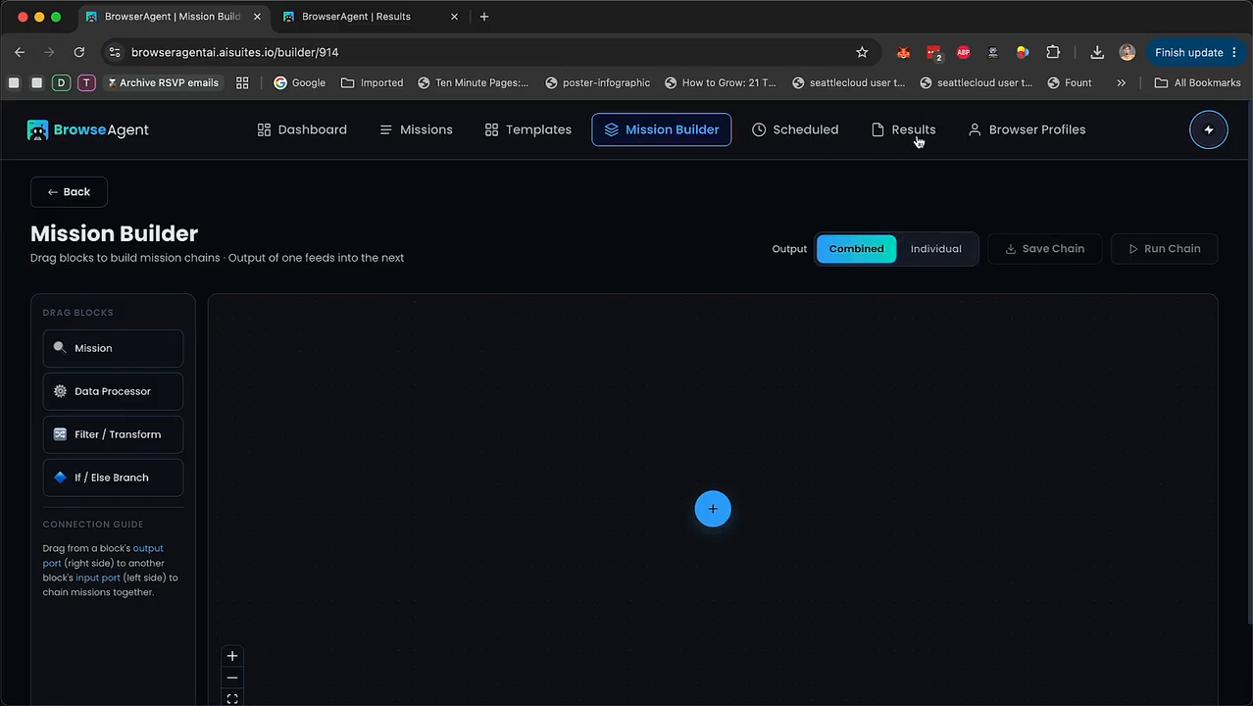
Examine the add-profile form for saved site logins, closing it without adding one, and review the encryption note under Browser Profiles.
{"action": "left_click", "coordinate": [1027, 131]}
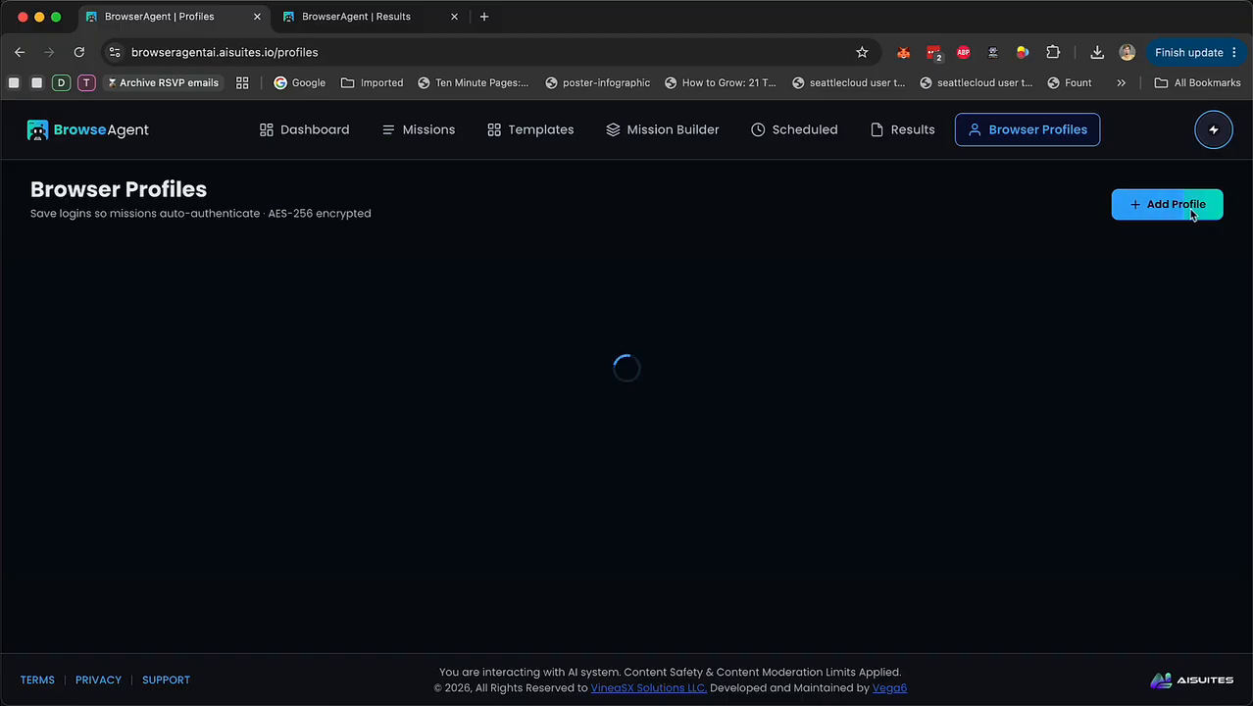
{"action": "left_click", "coordinate": [1190, 214]}
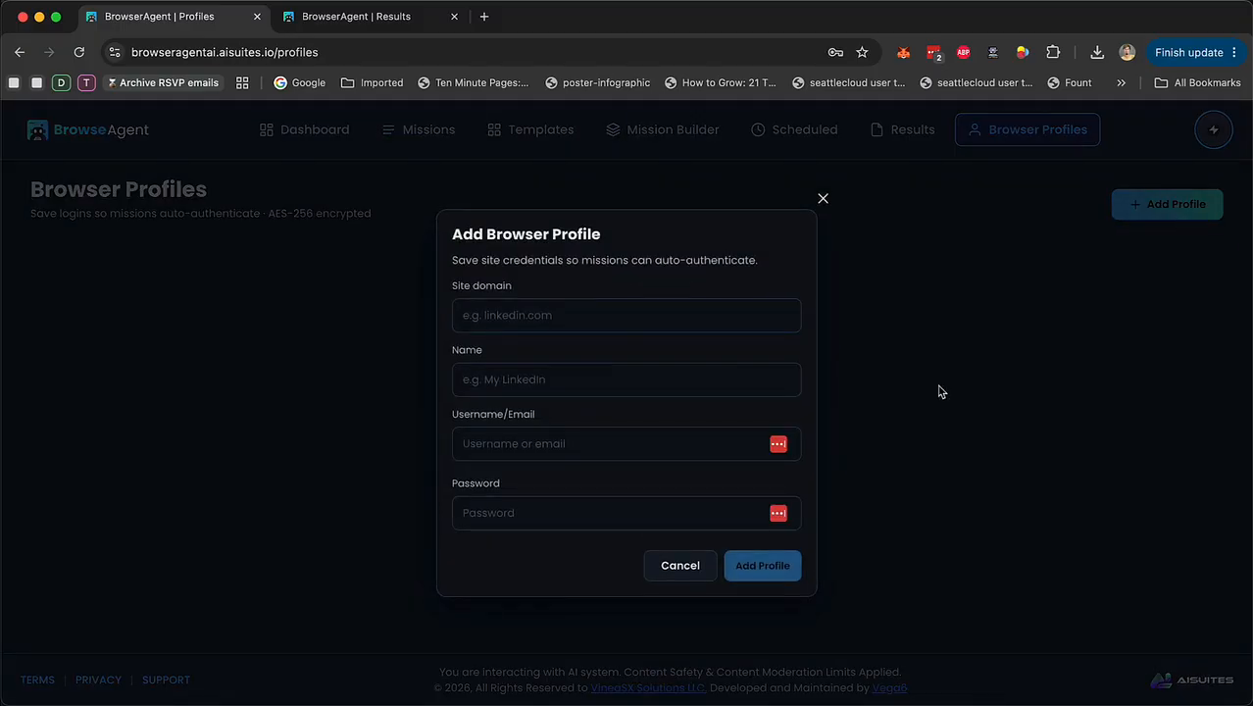
{"action": "left_click", "coordinate": [611, 325]}
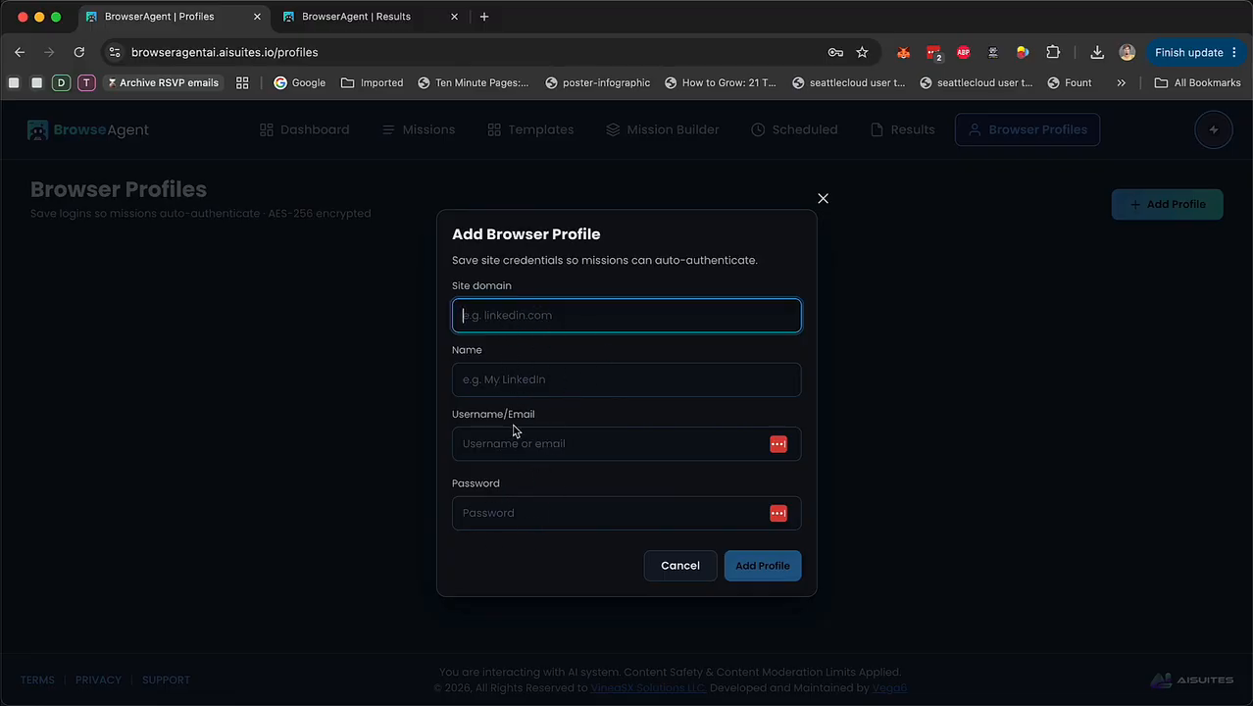
{"action": "left_click", "coordinate": [822, 198]}
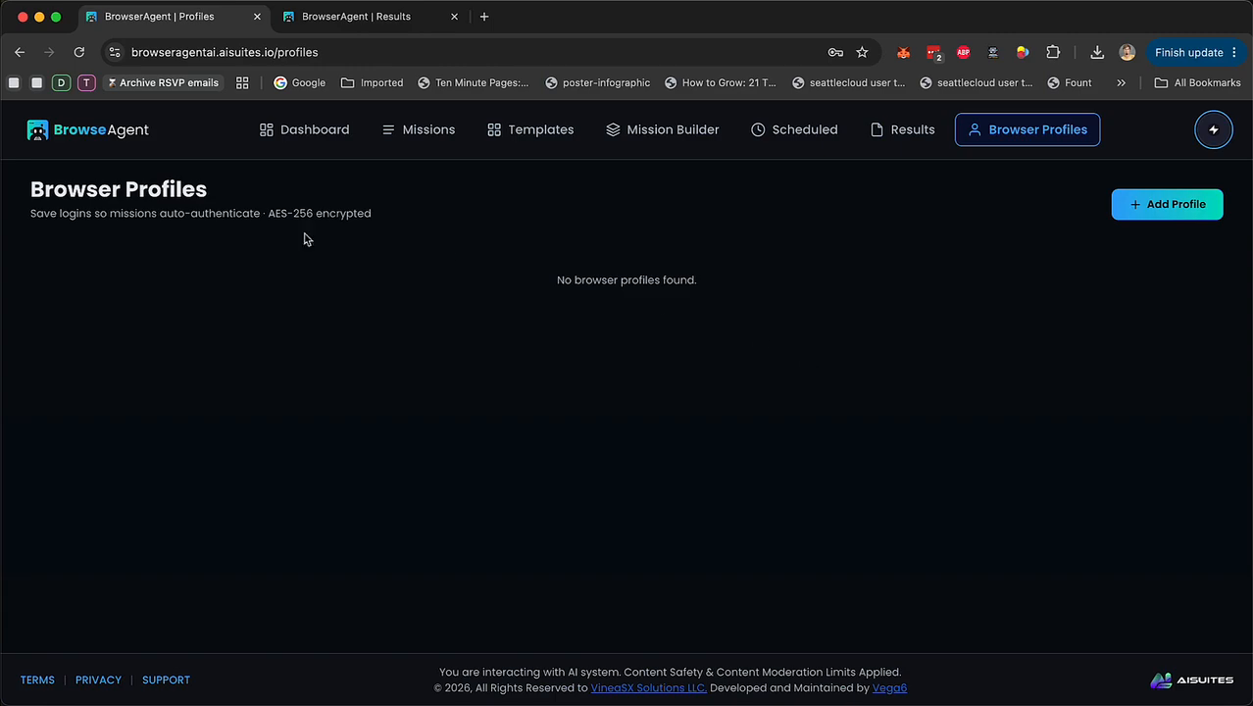
{"action": "left_click_drag", "start_coordinate": [275, 214], "coordinate": [383, 217]}
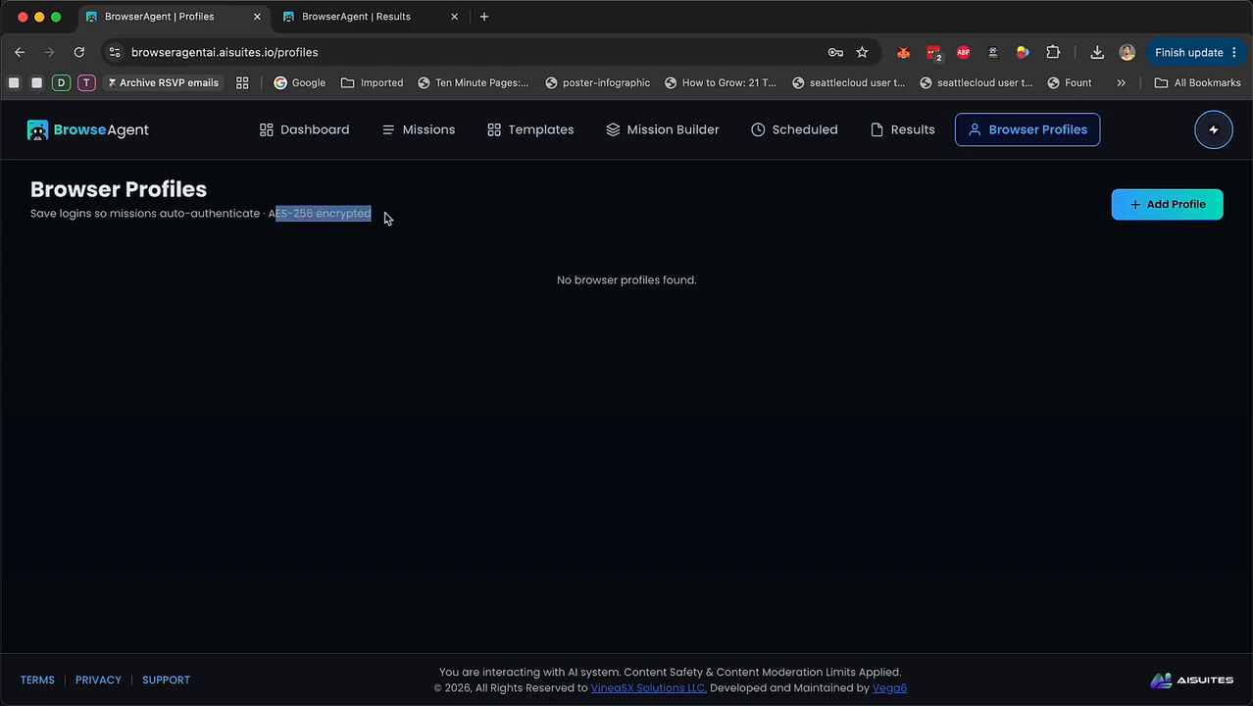
{"action": "left_click", "coordinate": [656, 238]}
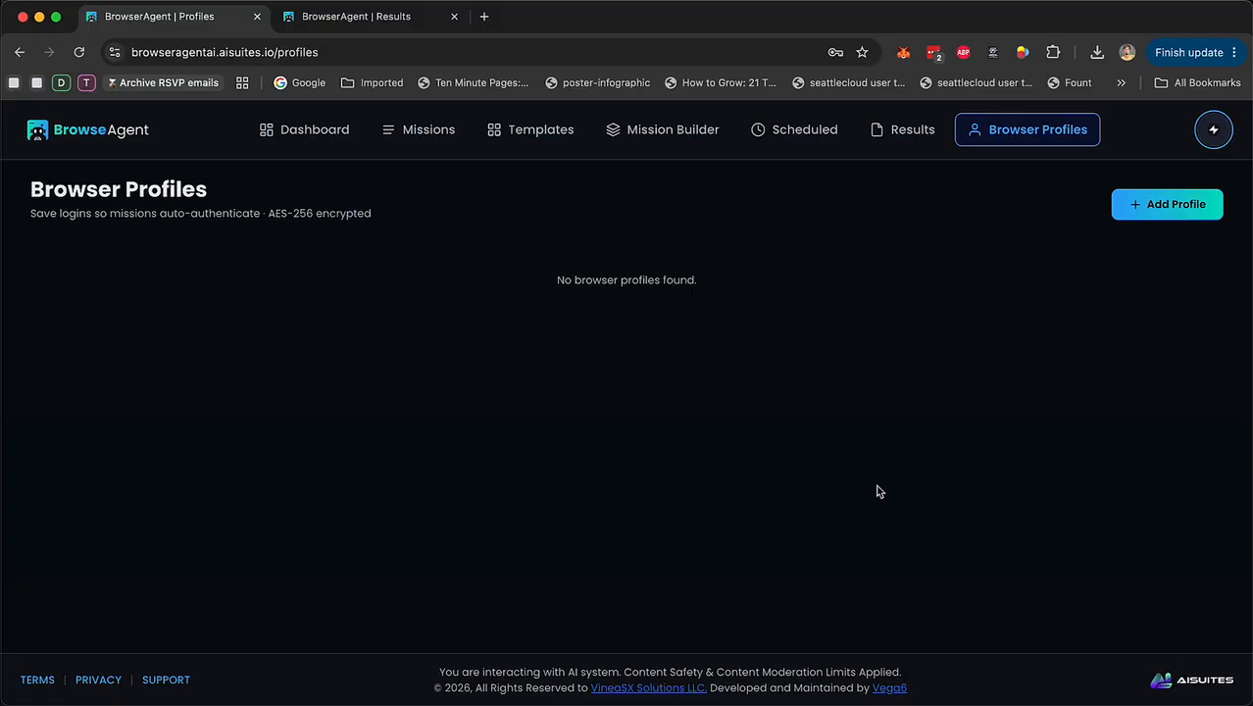
Review the actions available for the completed Google Maps Lead Scraper mission without running any of them.
{"action": "left_click", "coordinate": [433, 132]}
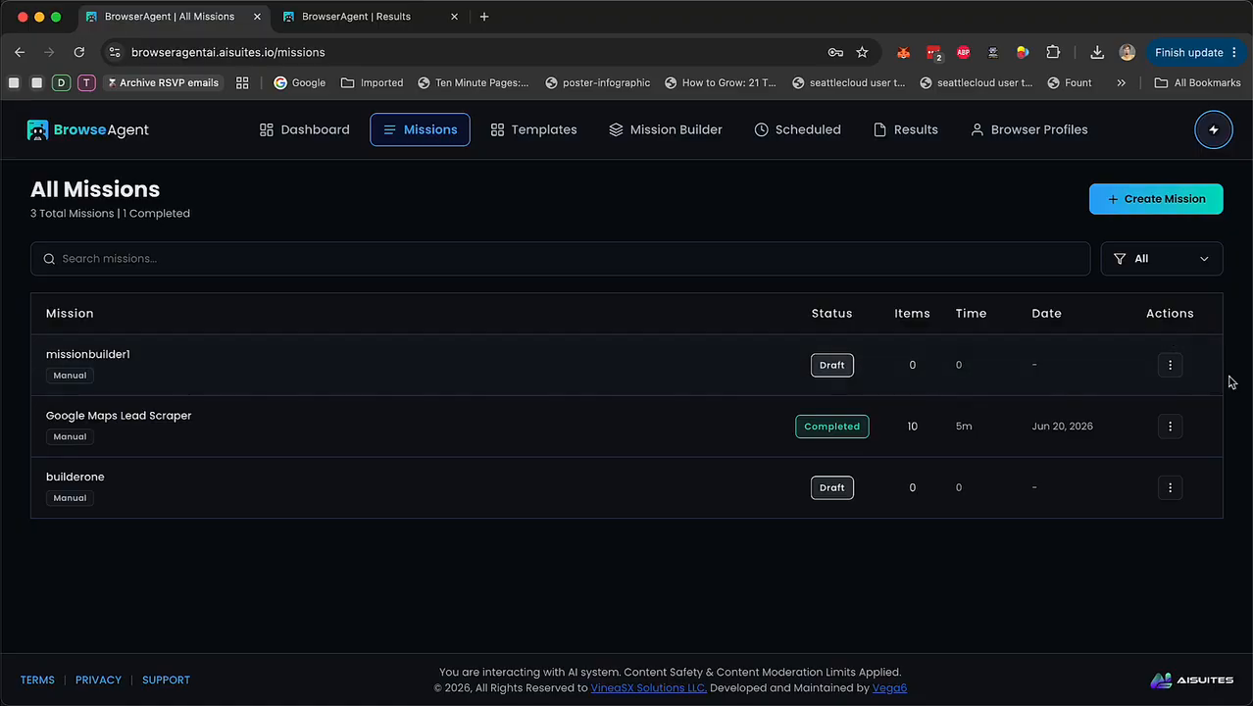
{"action": "left_click", "coordinate": [1169, 426]}
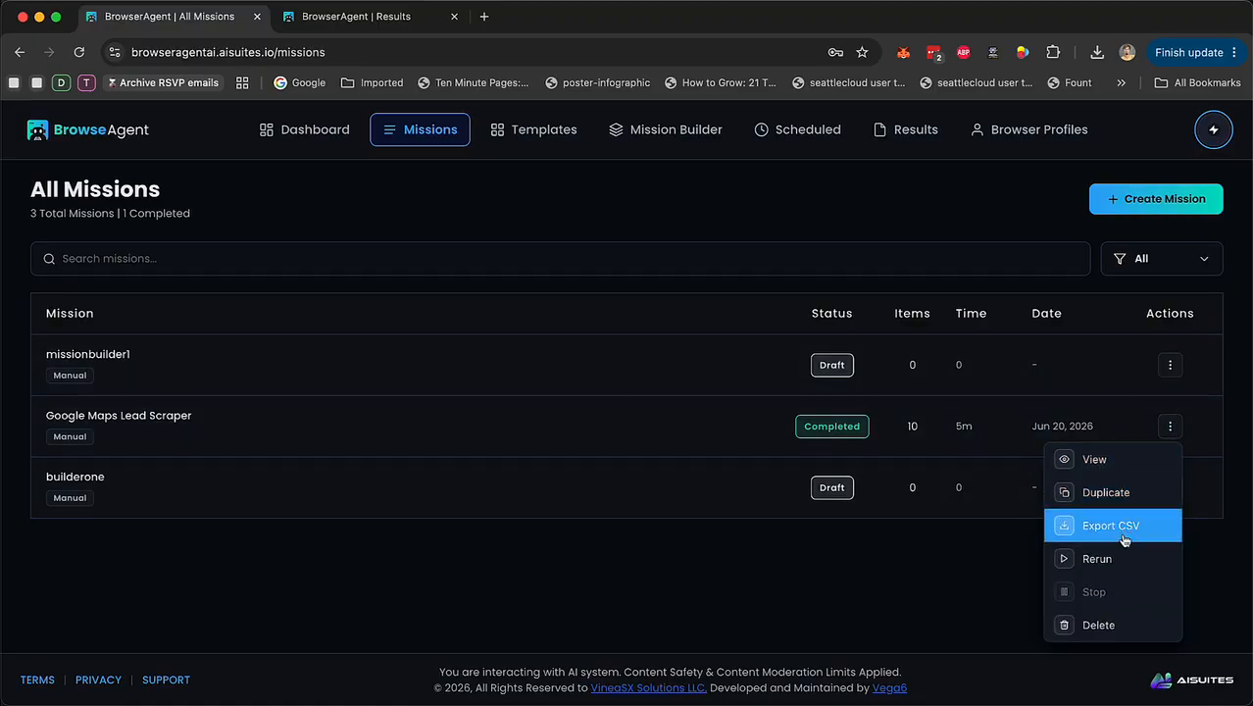
{"action": "left_click", "coordinate": [973, 609]}
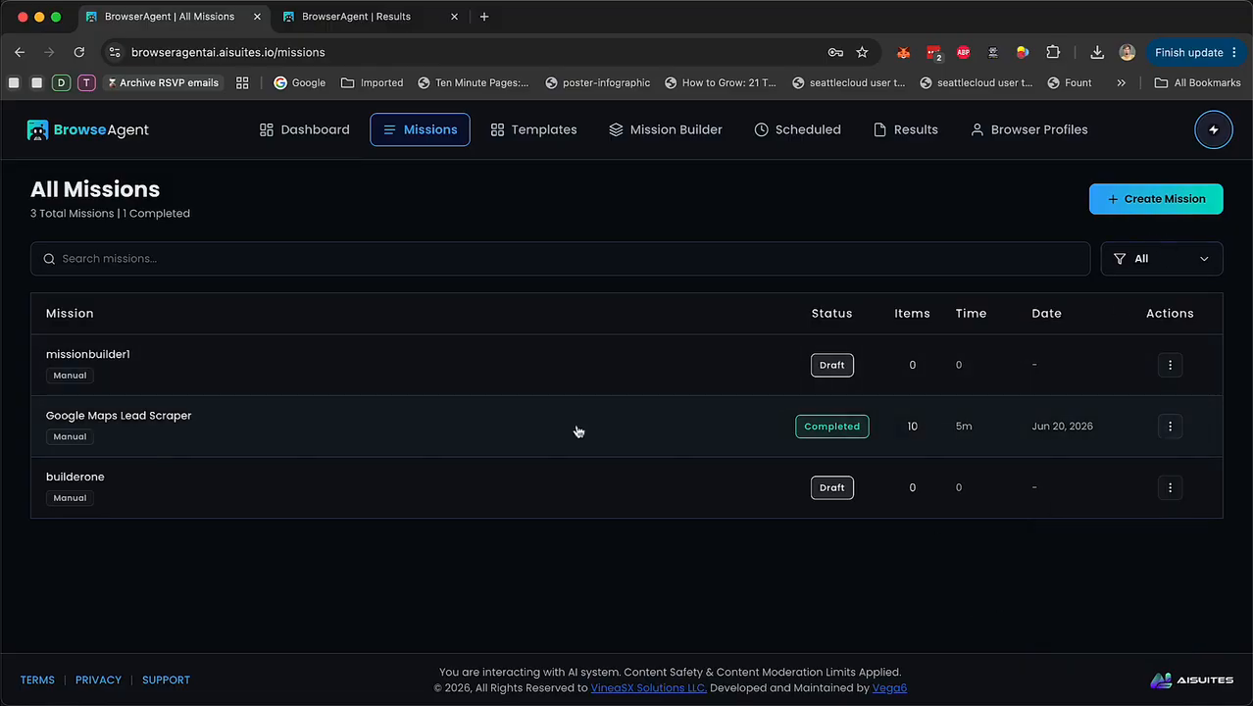
Look over the dashboard's welcome shortcuts, Mission Control figures and recent missions.
{"action": "left_click", "coordinate": [296, 130]}
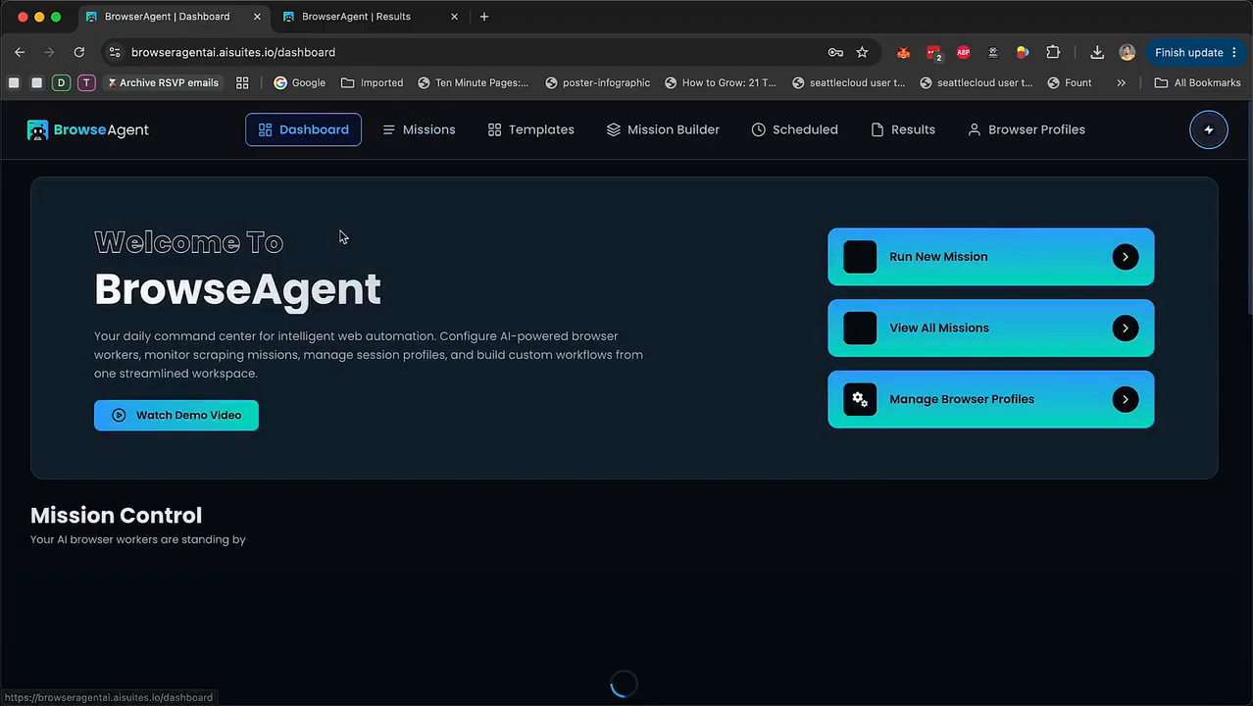
{"action": "scroll", "coordinate": [588, 388], "scroll_direction": "down", "scroll_amount": 3}
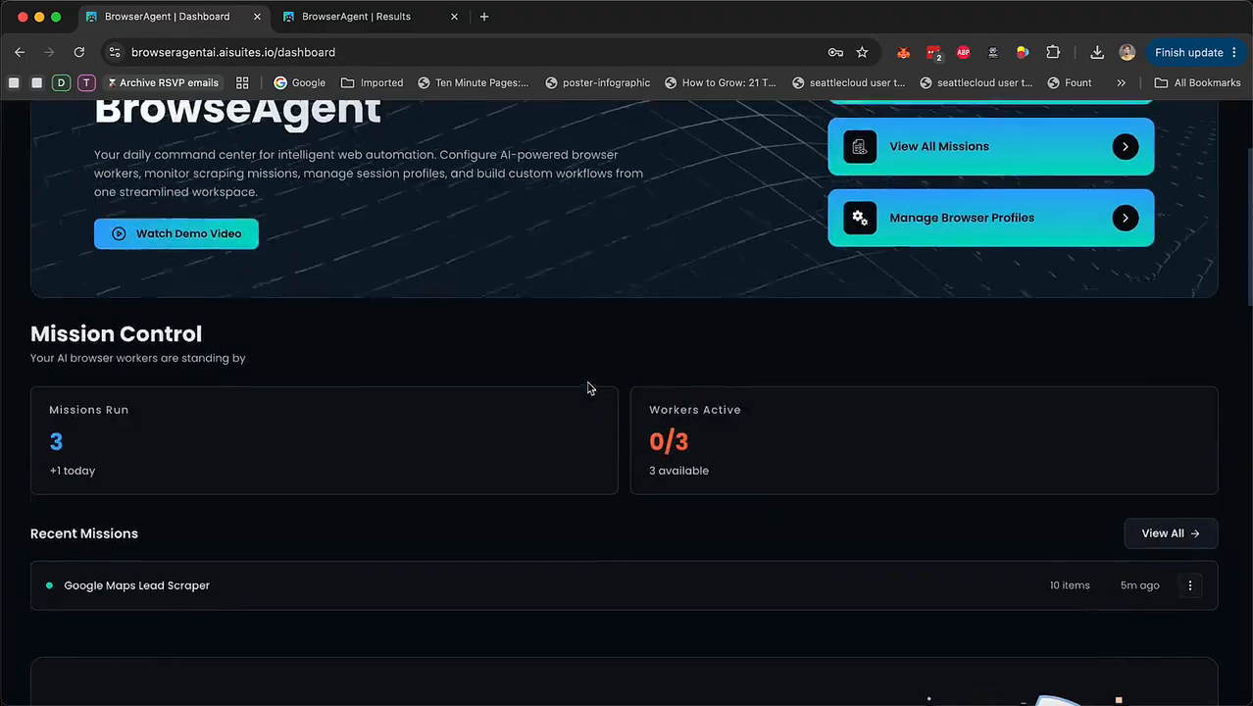
{"action": "scroll", "coordinate": [588, 389], "scroll_direction": "up", "scroll_amount": 3}
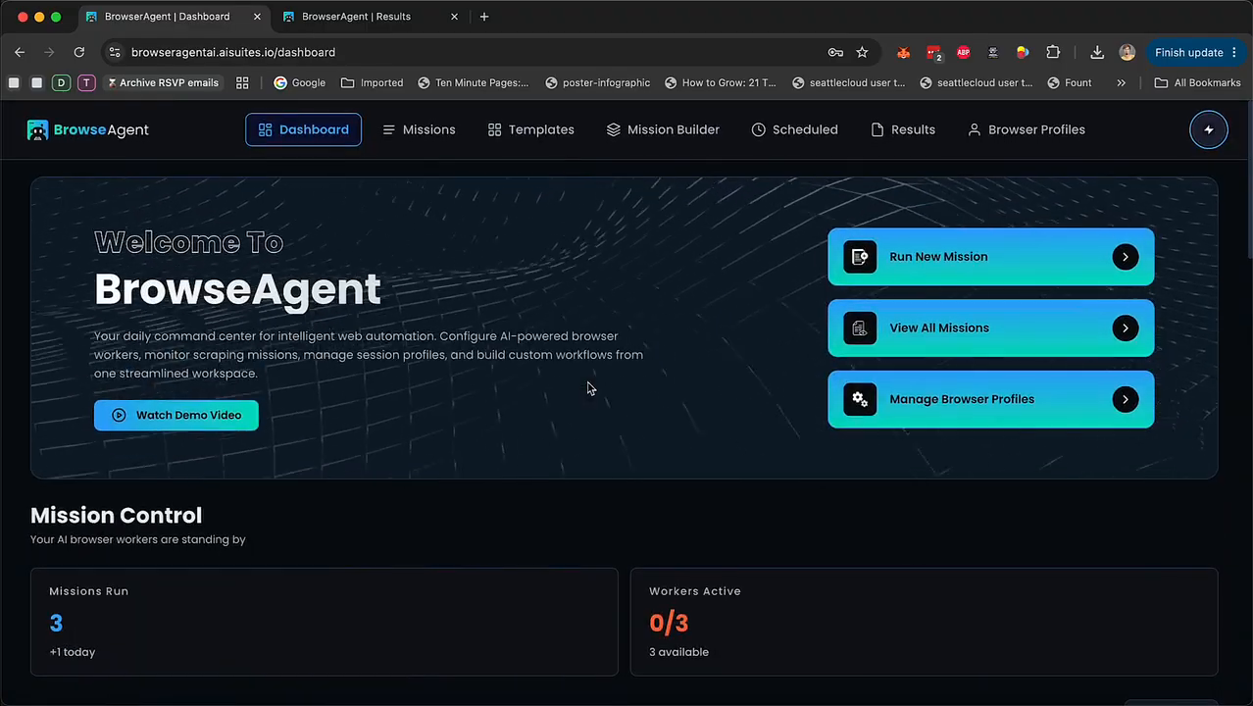
Browse the first, fourth and third pages of the mission templates to review the pre-built missions.
{"action": "left_click", "coordinate": [565, 133]}
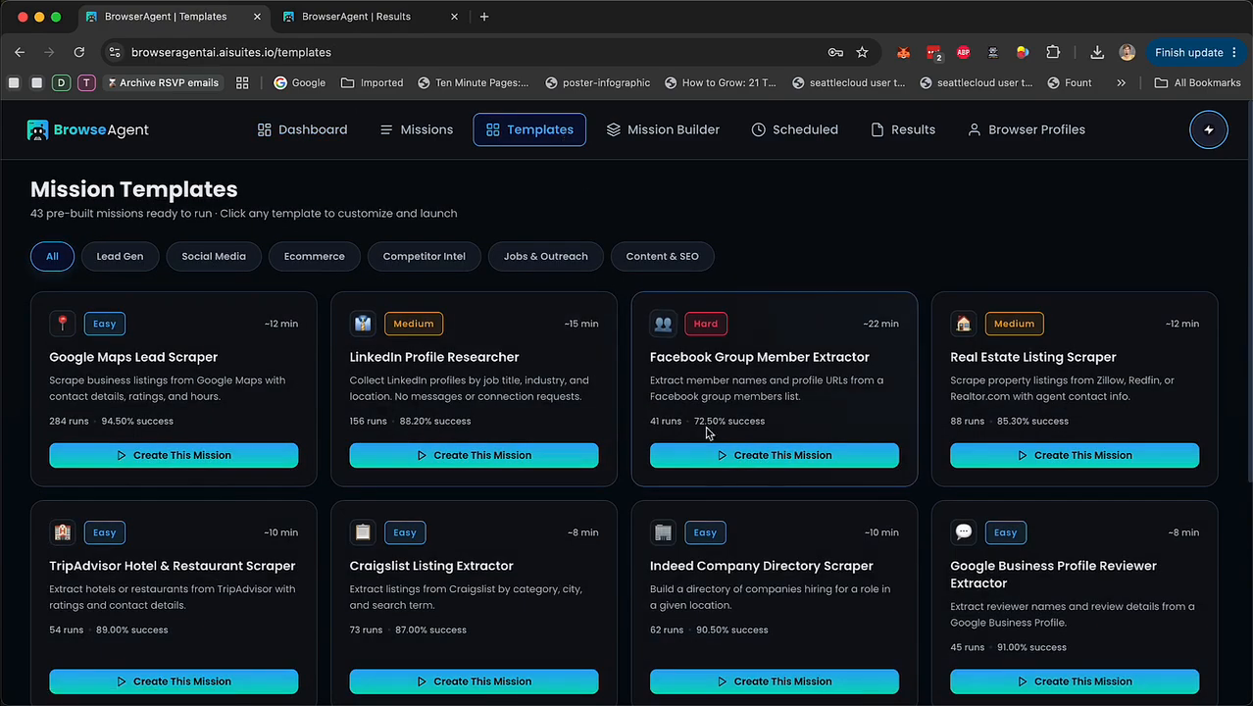
{"action": "scroll", "coordinate": [707, 438], "scroll_direction": "down", "scroll_amount": 5}
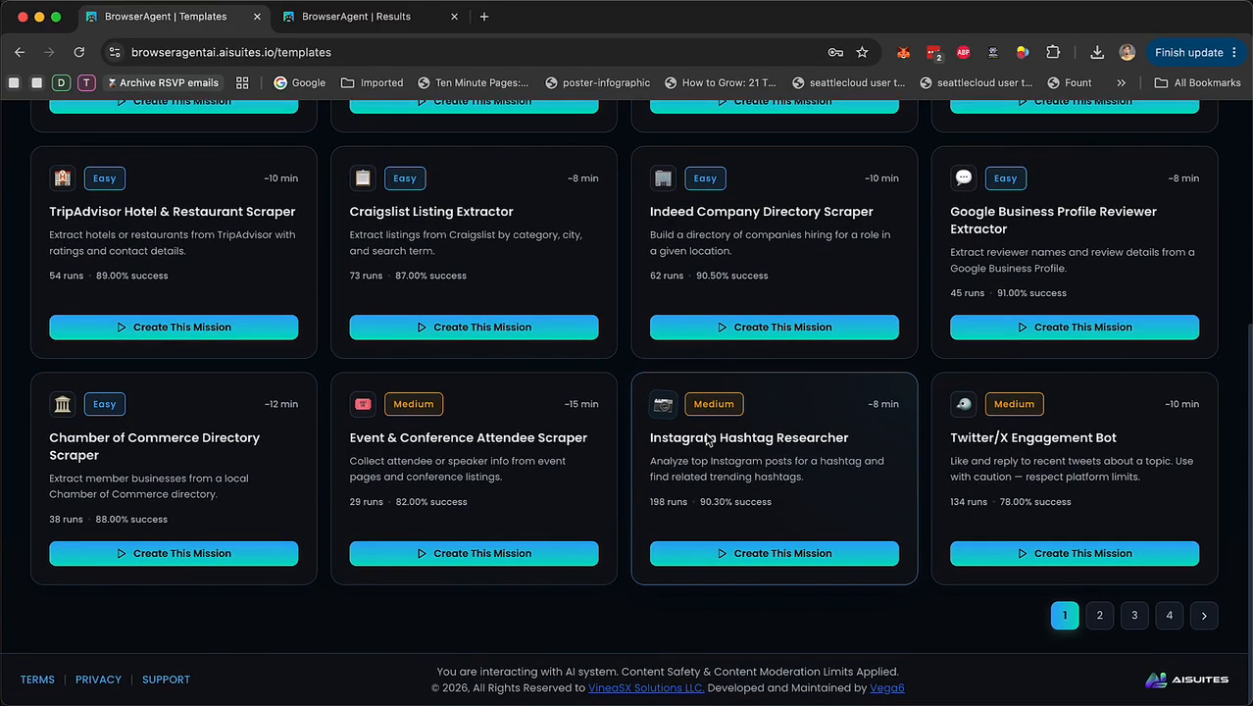
{"action": "left_click", "coordinate": [1169, 614]}
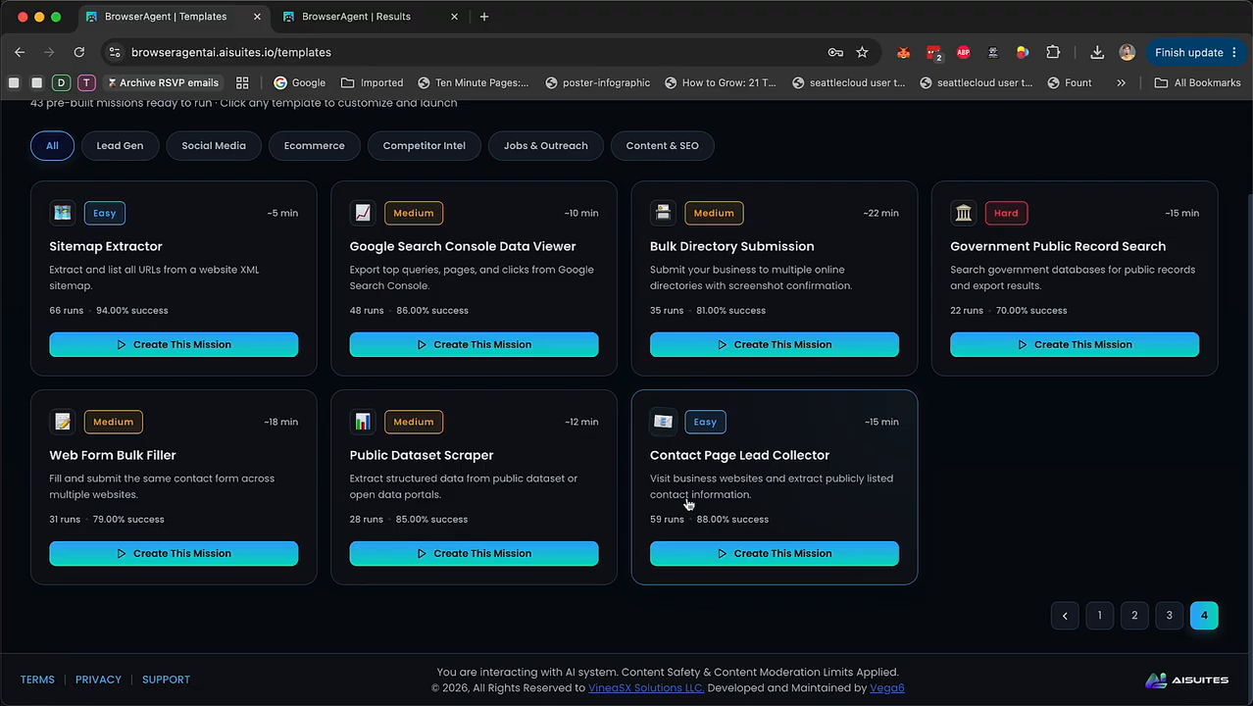
{"action": "left_click", "coordinate": [1169, 615]}
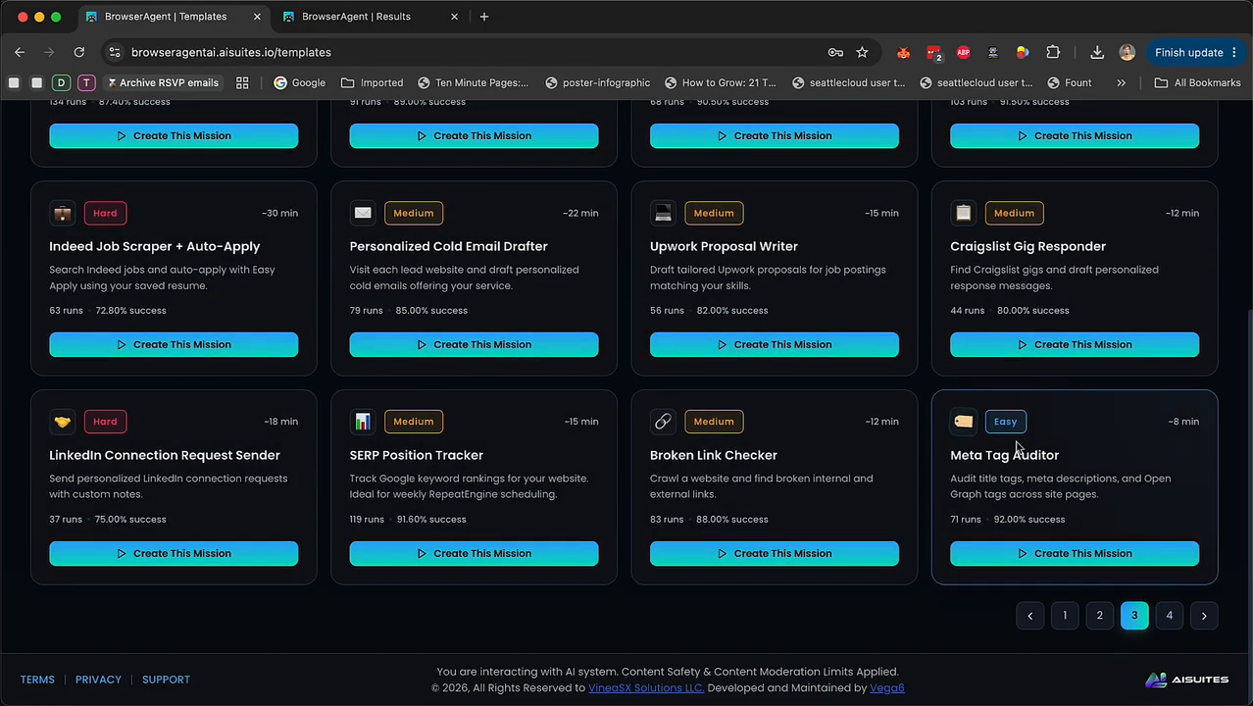
{"action": "scroll", "coordinate": [1019, 449], "scroll_direction": "up", "scroll_amount": 5}
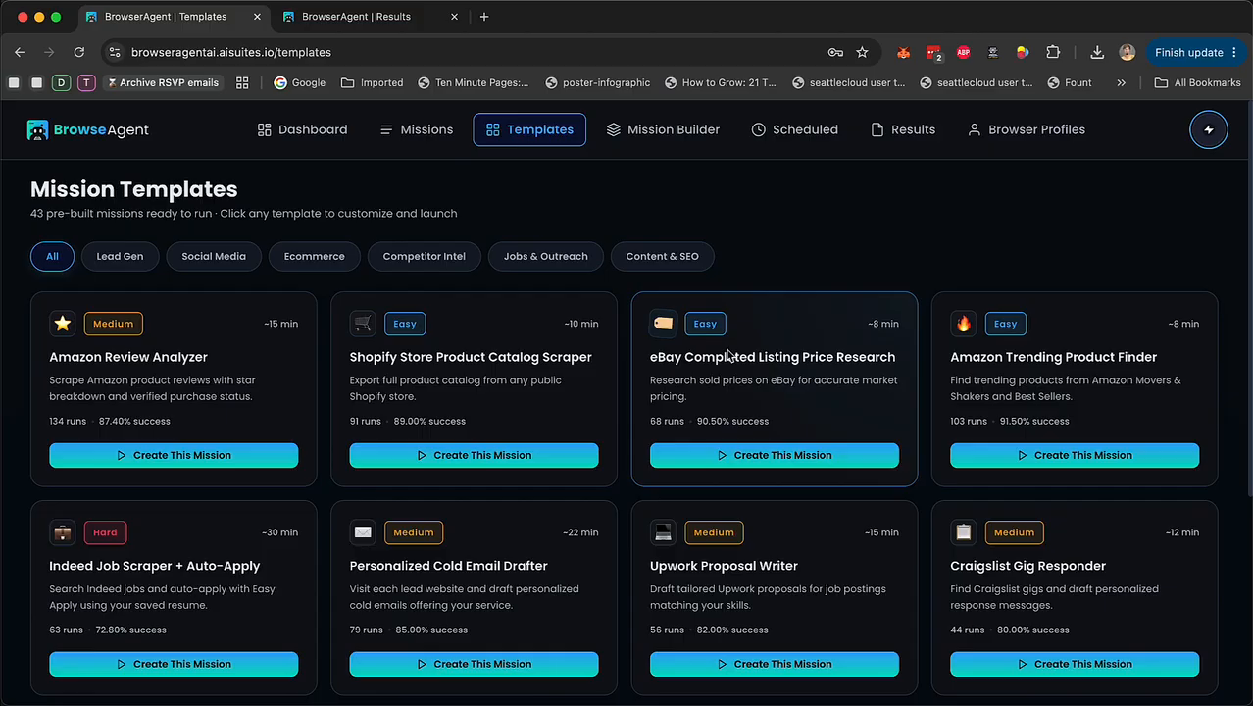
Revisit the lists of all missions and saved mission builders, and return to the mission templates.
{"action": "left_click", "coordinate": [417, 142]}
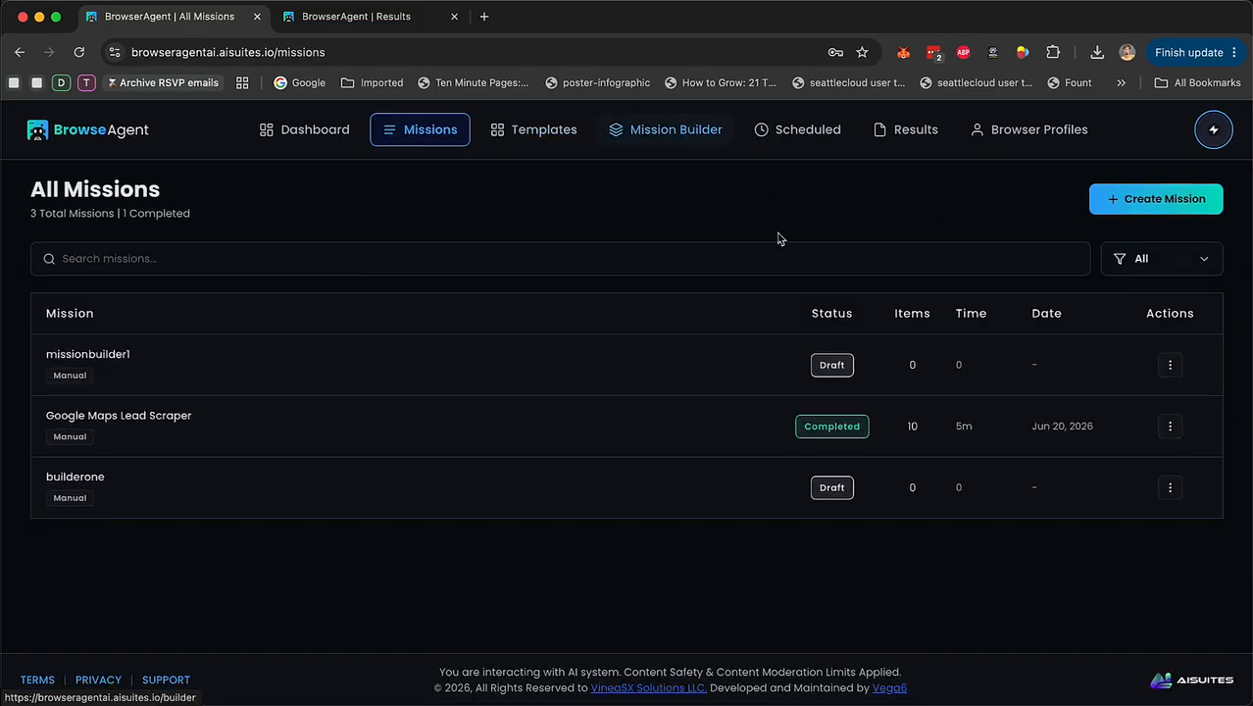
{"action": "left_click", "coordinate": [694, 137]}
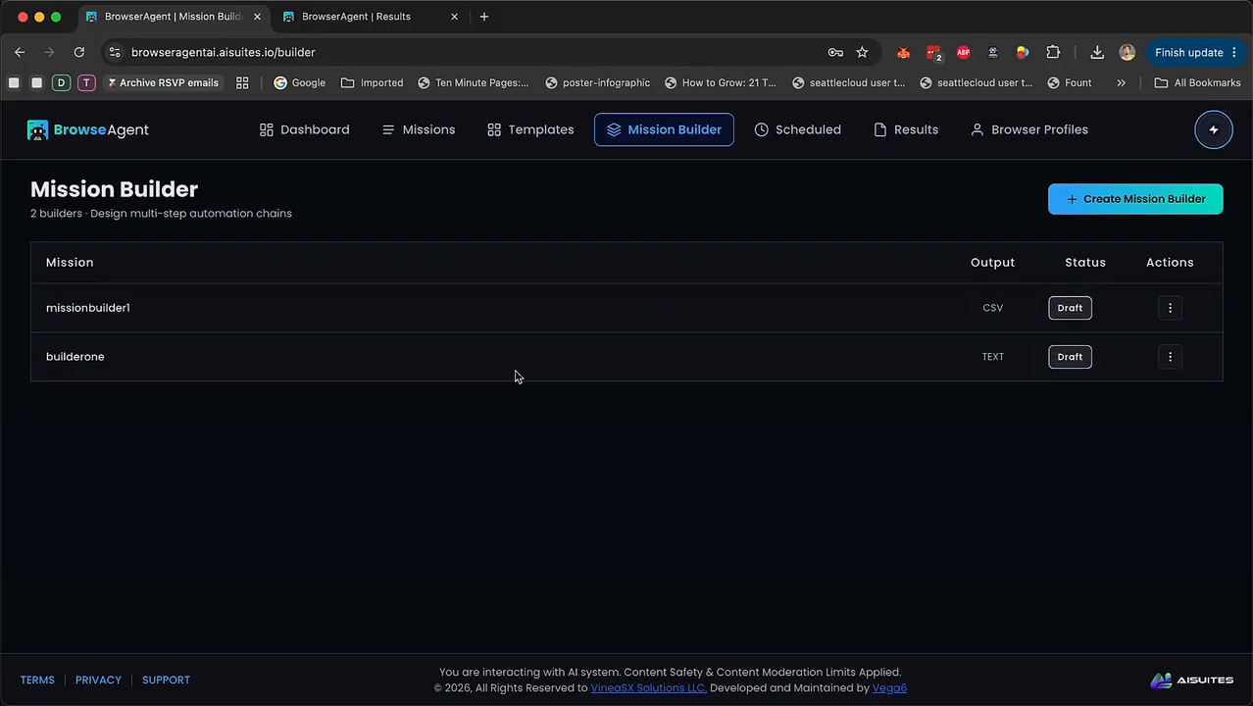
{"action": "left_click", "coordinate": [412, 128]}
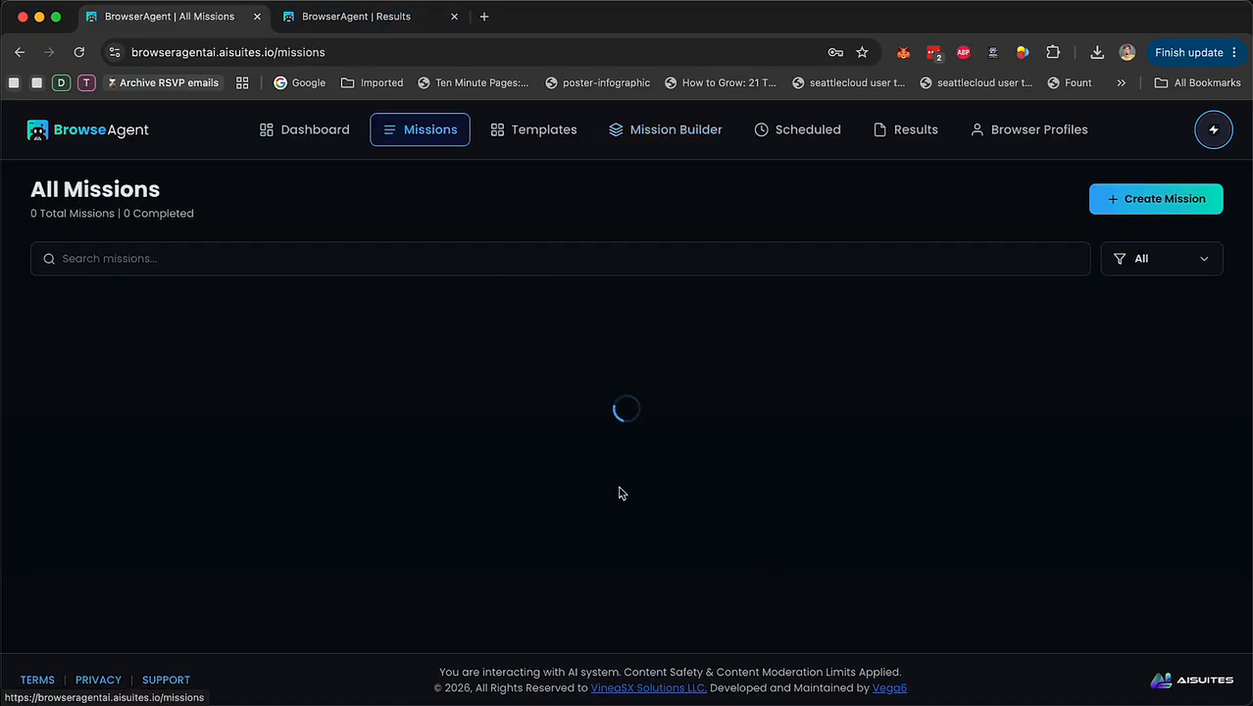
{"action": "left_click", "coordinate": [541, 131]}
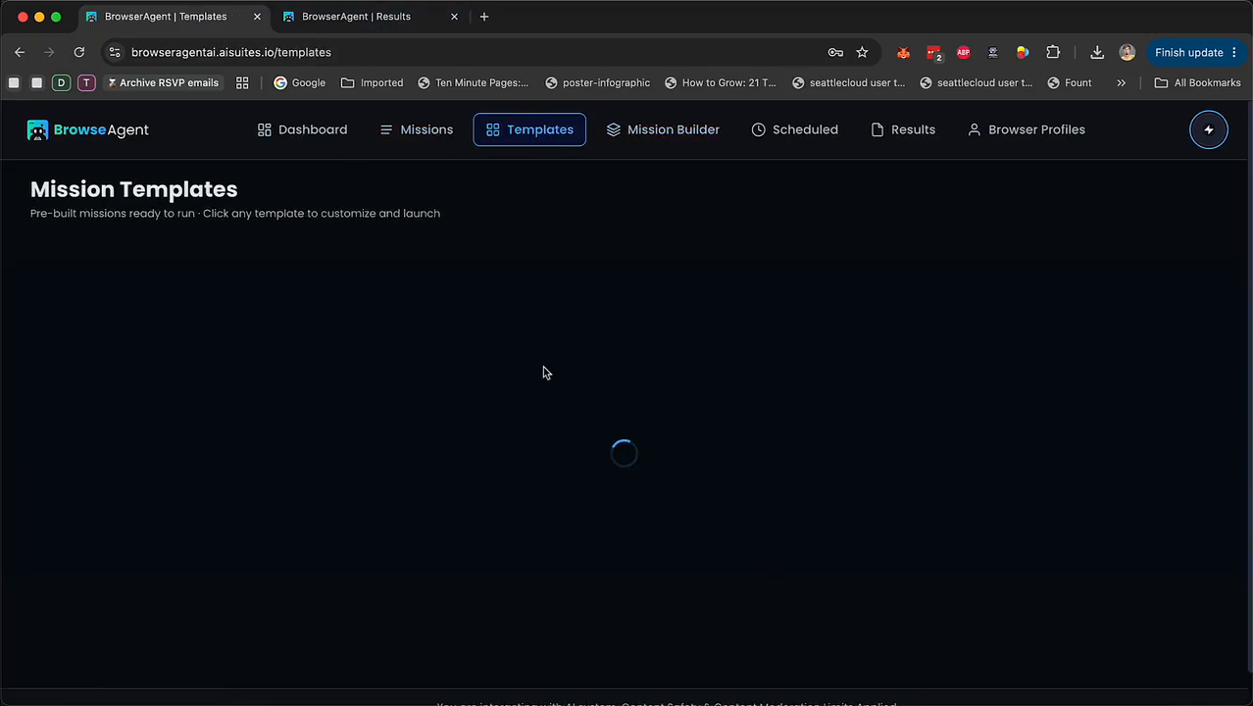